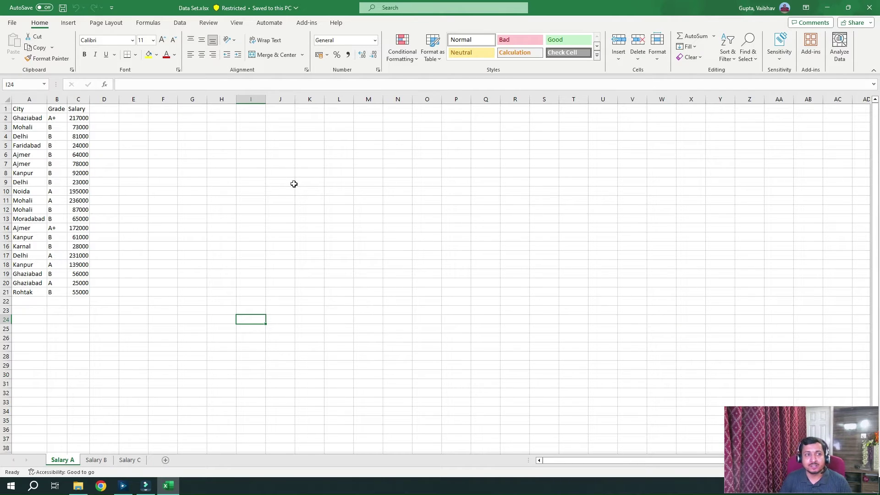
Step: Inspect the City, Grade and Salary columns on the Salary A sheet by selecting their values
{"action": "left_click", "coordinate": [34, 99]}
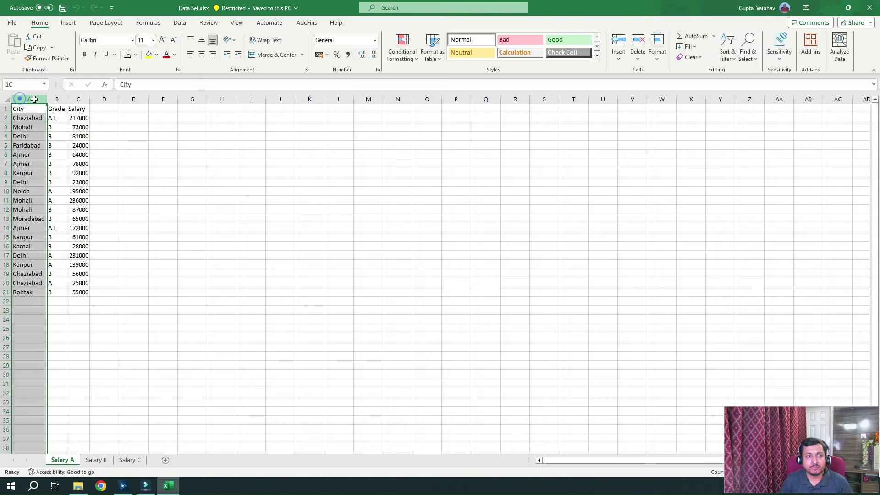
{"action": "left_click", "coordinate": [149, 172]}
{"action": "left_click", "coordinate": [22, 109]}
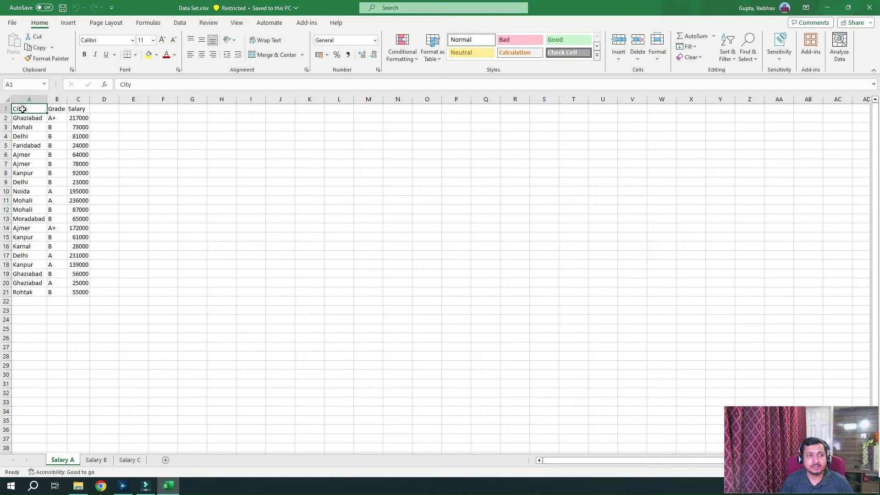
{"action": "key", "text": "Right"}
{"action": "key", "text": "Right"}
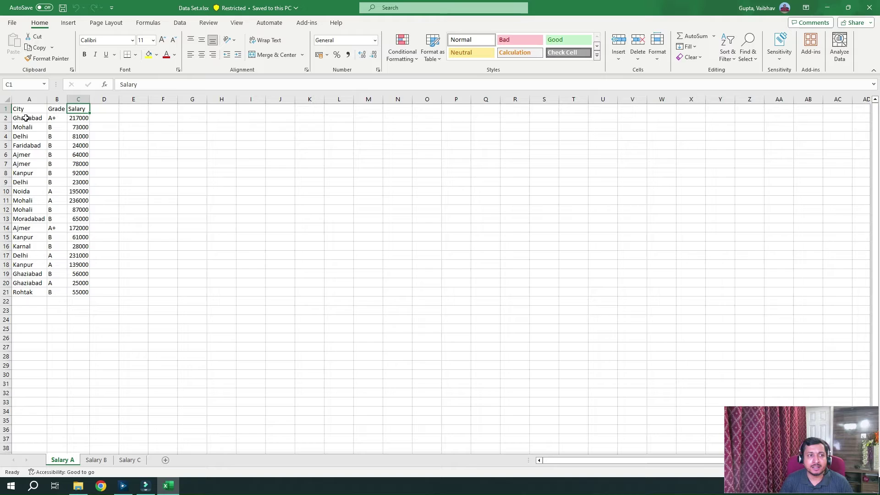
{"action": "left_click_drag", "start_coordinate": [26, 118], "coordinate": [27, 293]}
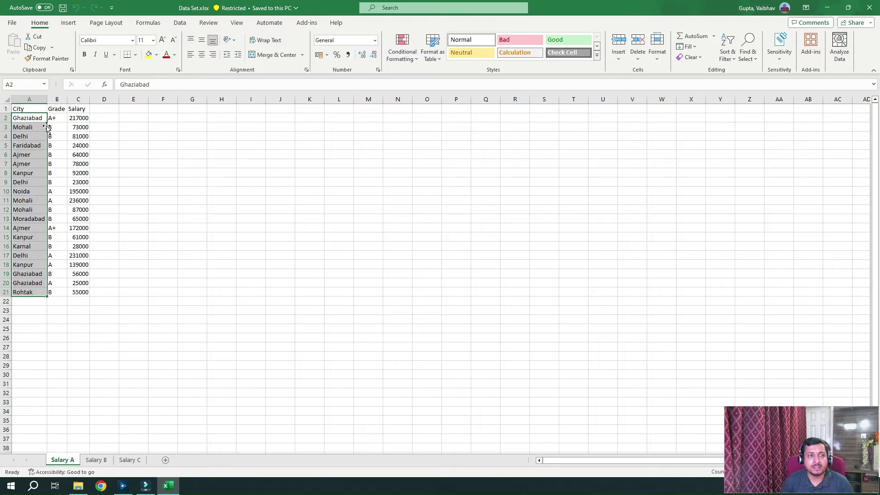
{"action": "left_click_drag", "start_coordinate": [59, 118], "coordinate": [50, 280]}
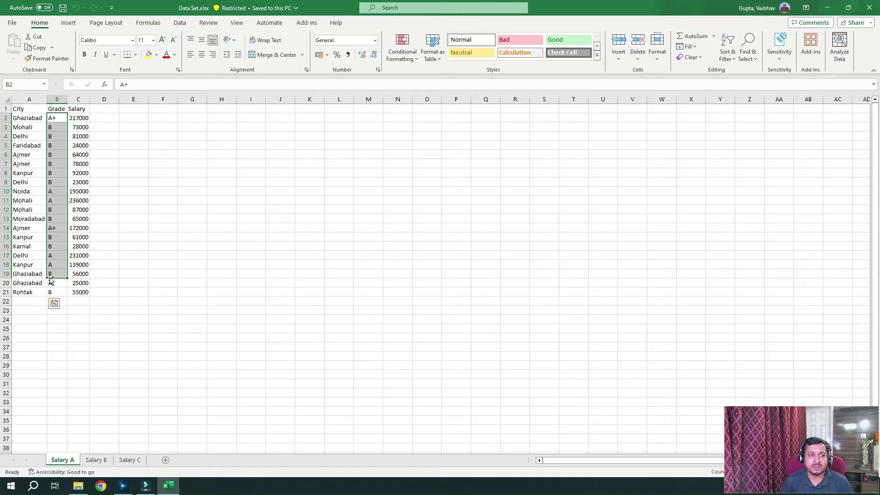
{"action": "left_click", "coordinate": [78, 99]}
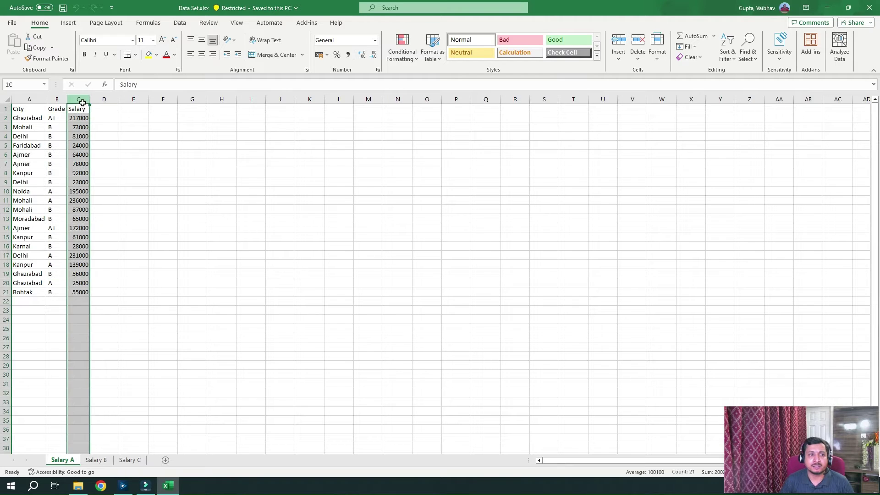
{"action": "left_click", "coordinate": [117, 151]}
{"action": "left_click_drag", "start_coordinate": [77, 118], "coordinate": [84, 288]}
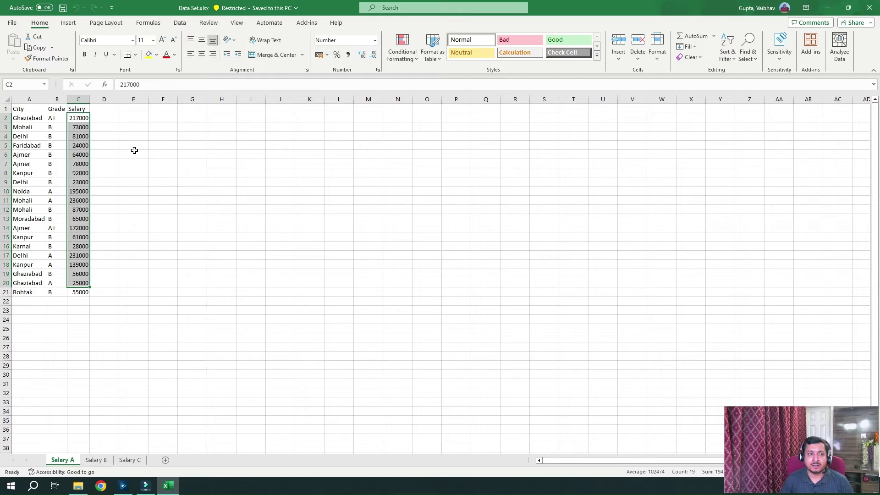
Step: Look through sheets Salary B and Salary C, return to Salary A, and select columns A to C
{"action": "left_click", "coordinate": [96, 460]}
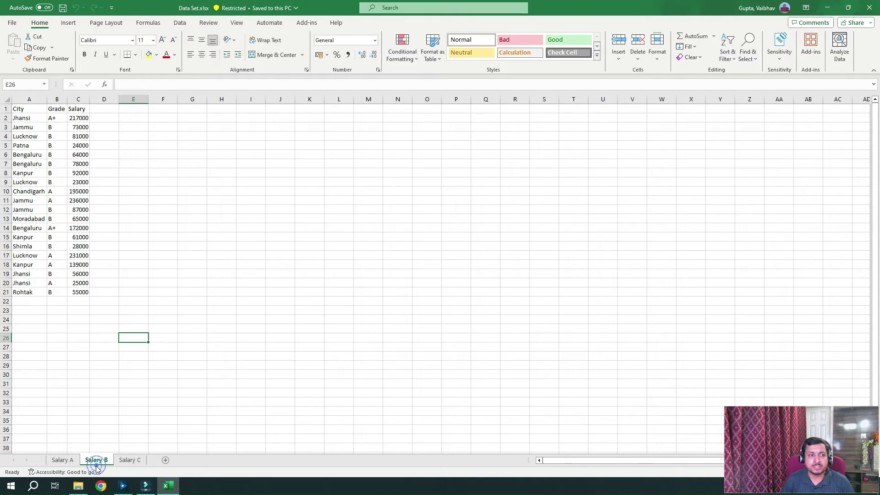
{"action": "left_click", "coordinate": [128, 460]}
{"action": "left_click", "coordinate": [62, 460]}
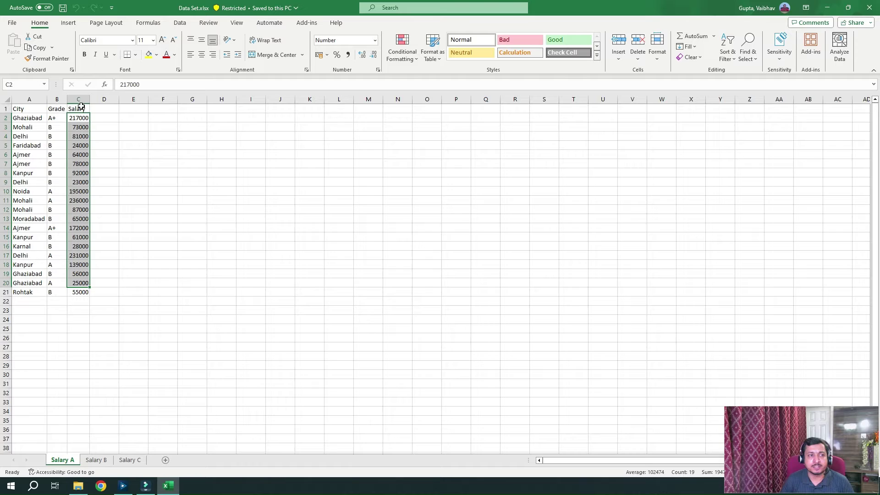
{"action": "left_click", "coordinate": [18, 133]}
{"action": "left_click", "coordinate": [16, 101]}
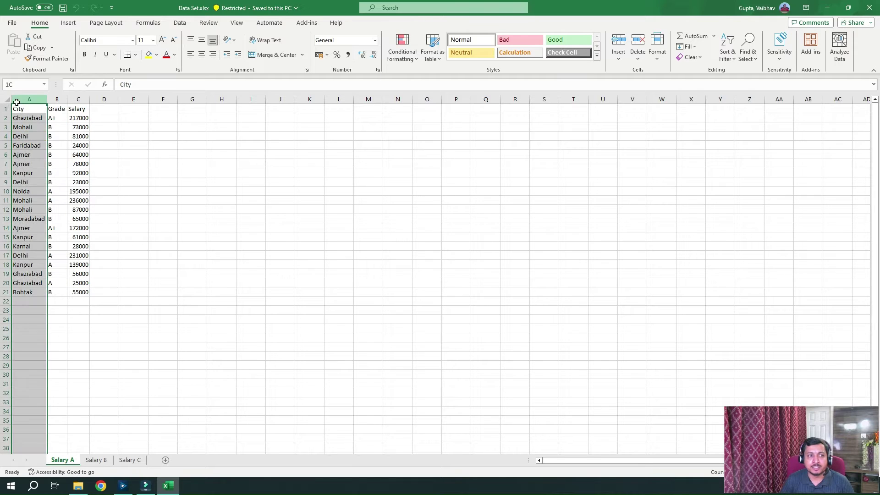
{"action": "left_click_drag", "start_coordinate": [16, 102], "coordinate": [78, 100]}
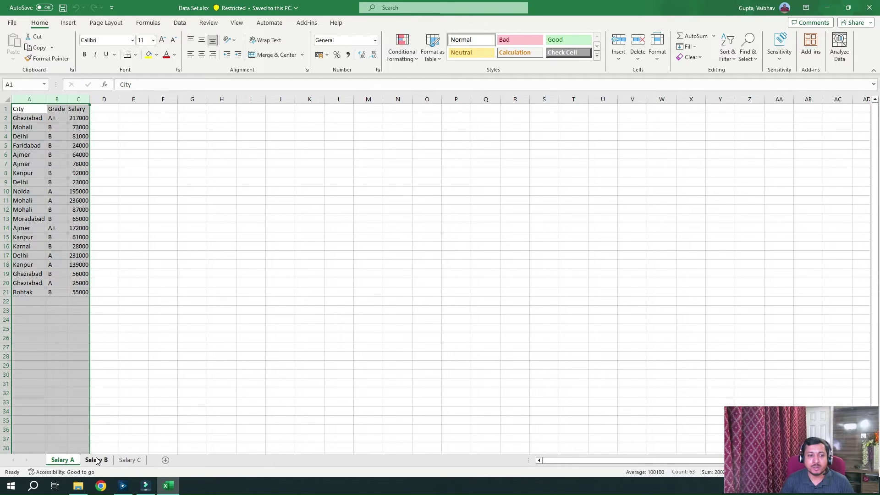
{"action": "left_click", "coordinate": [139, 252]}
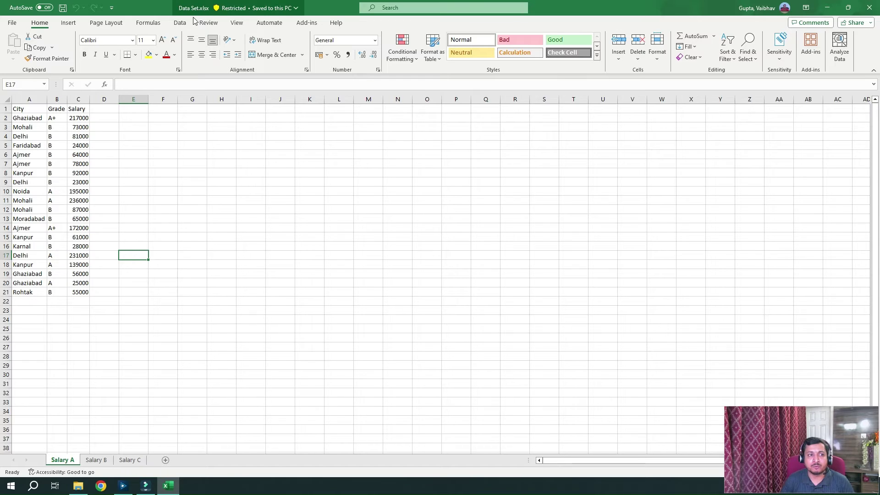
{"action": "left_click", "coordinate": [132, 209]}
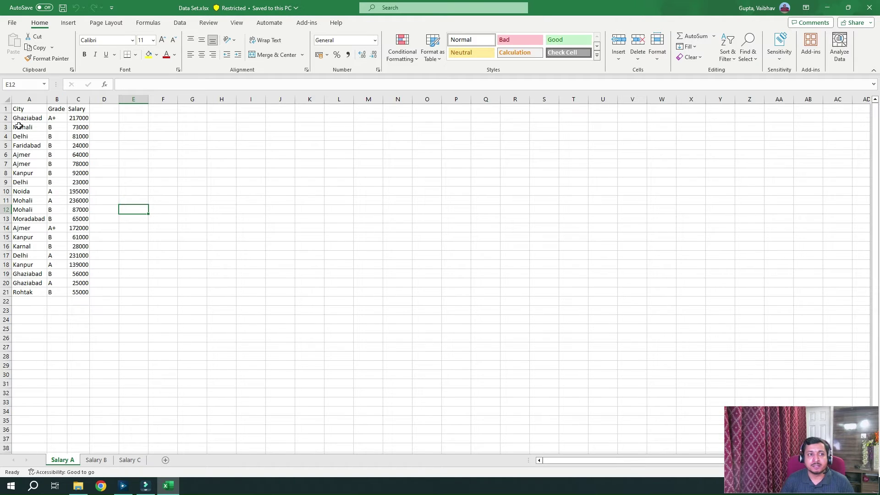
{"action": "left_click", "coordinate": [35, 118]}
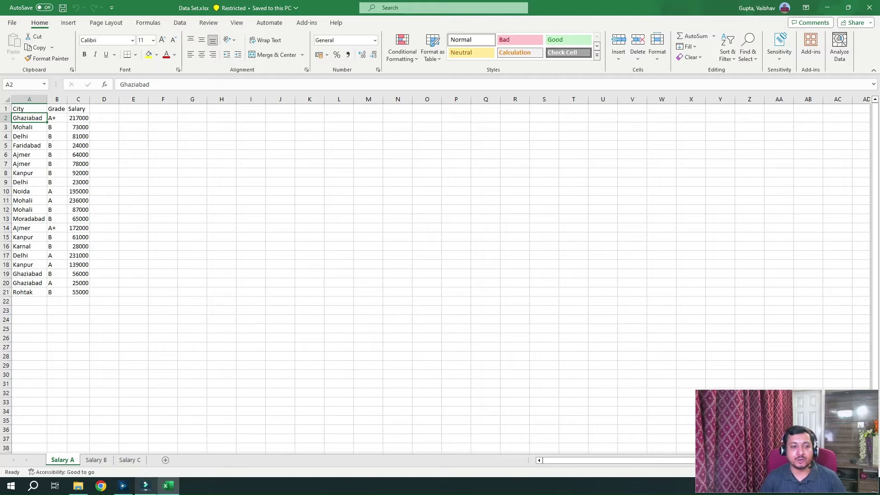
Step: Place an Input Data tool and choose Data Set.xlsx as its Excel file
{"action": "left_click", "coordinate": [124, 490]}
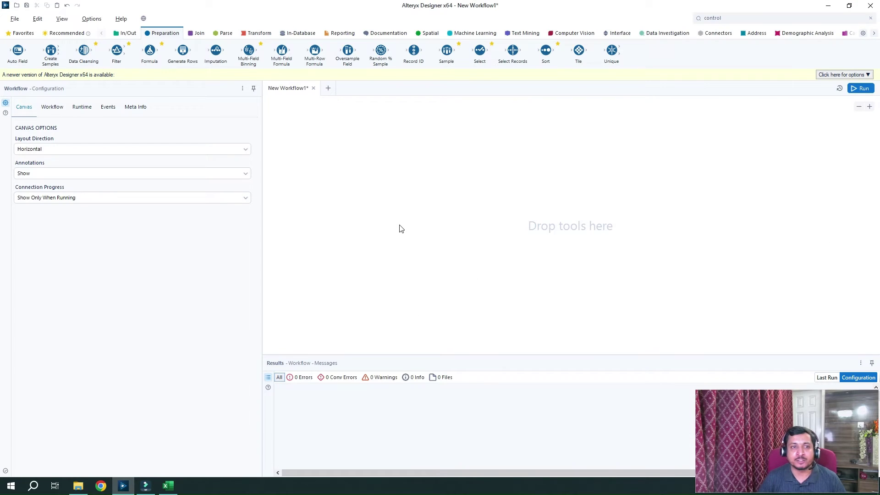
{"action": "left_click", "coordinate": [124, 33]}
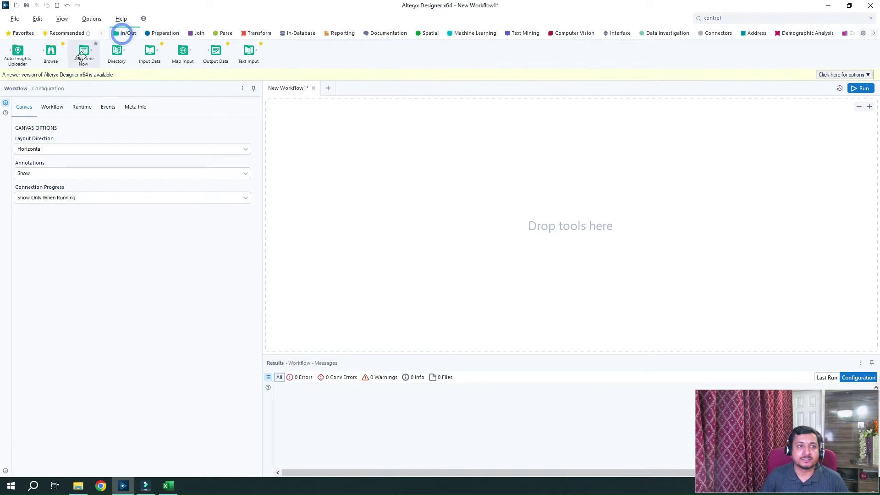
{"action": "left_click_drag", "start_coordinate": [147, 56], "coordinate": [317, 186]}
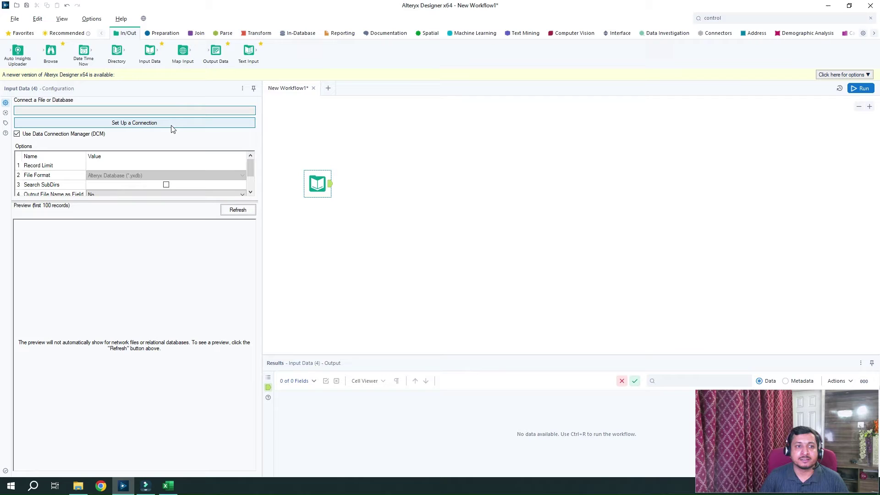
{"action": "left_click", "coordinate": [173, 129]}
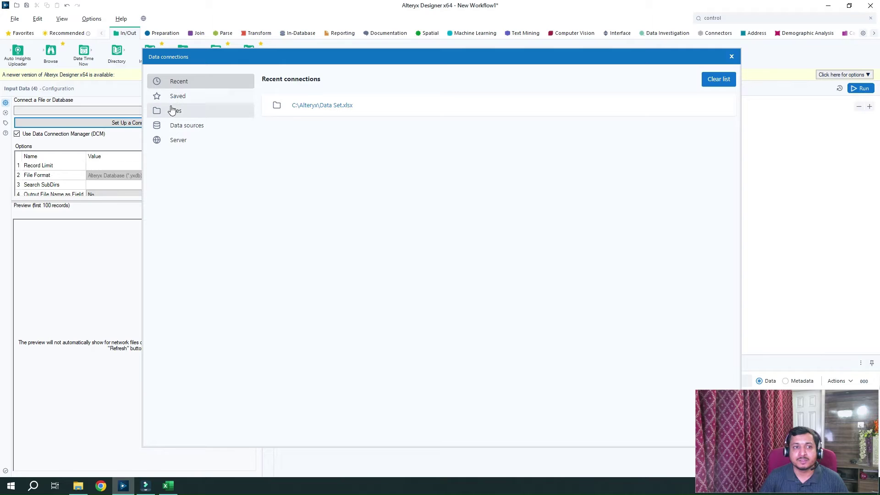
{"action": "left_click", "coordinate": [171, 109]}
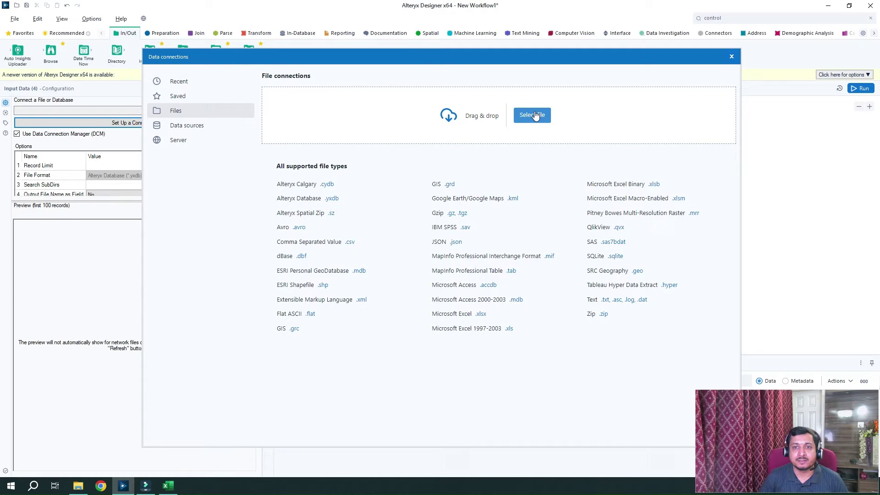
{"action": "left_click", "coordinate": [480, 314]}
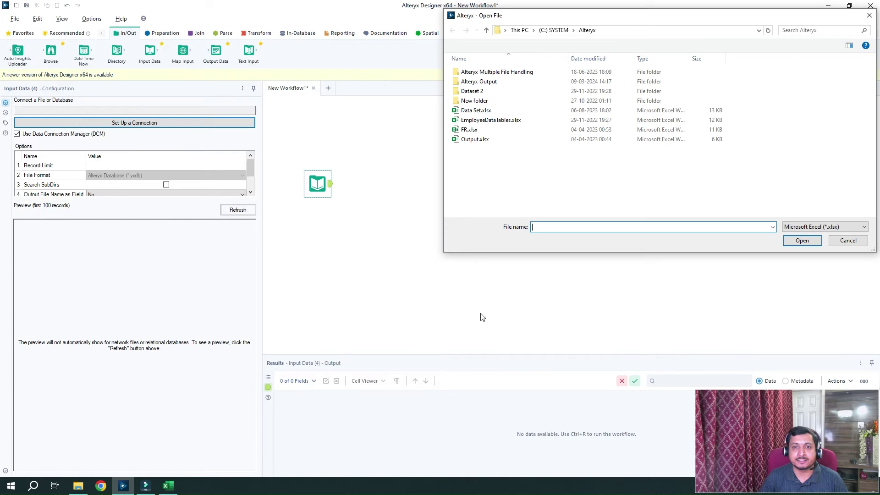
{"action": "double_click", "coordinate": [475, 112]}
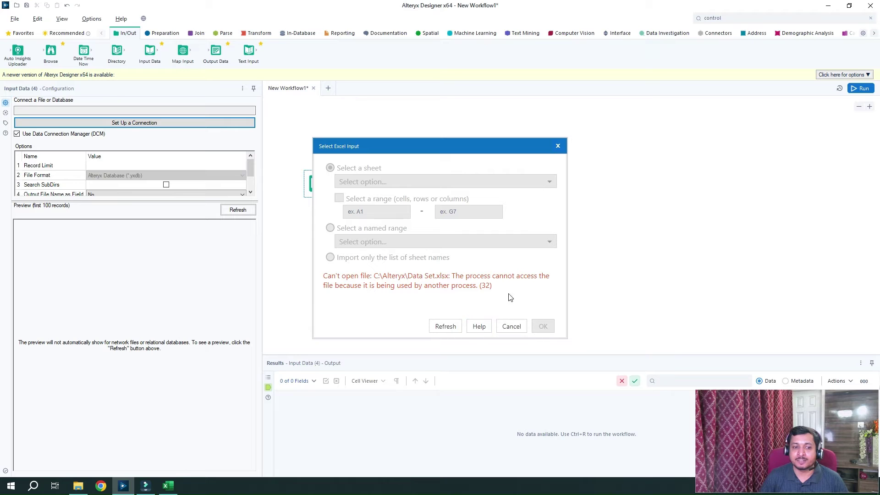
Step: Close Excel to unlock the file, refresh, and confirm the Salary A sheet as input
{"action": "left_click", "coordinate": [168, 486]}
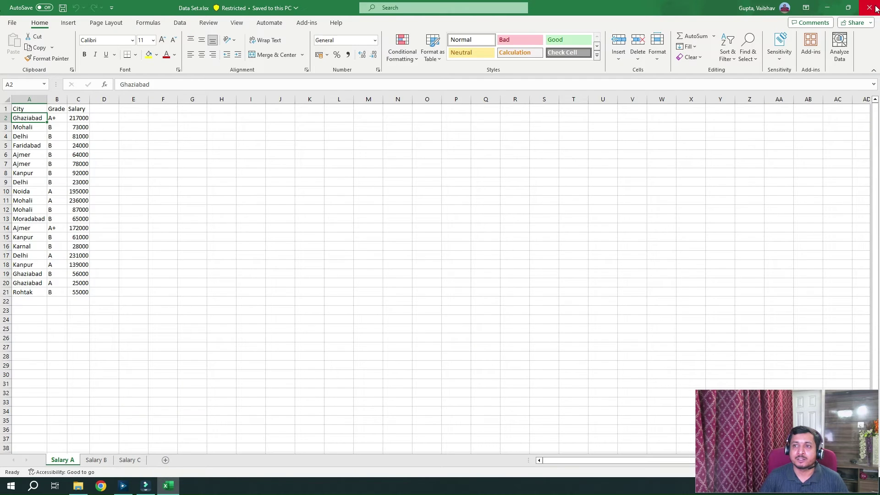
{"action": "left_click", "coordinate": [869, 7]}
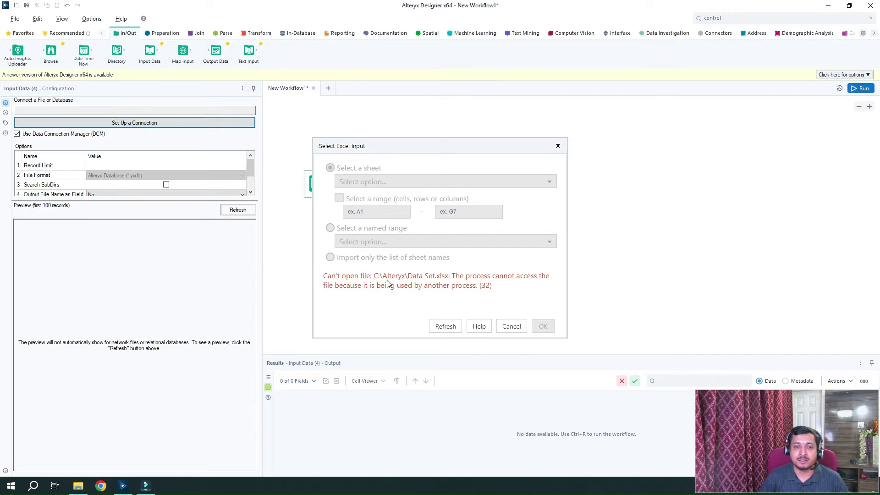
{"action": "left_click", "coordinate": [444, 326]}
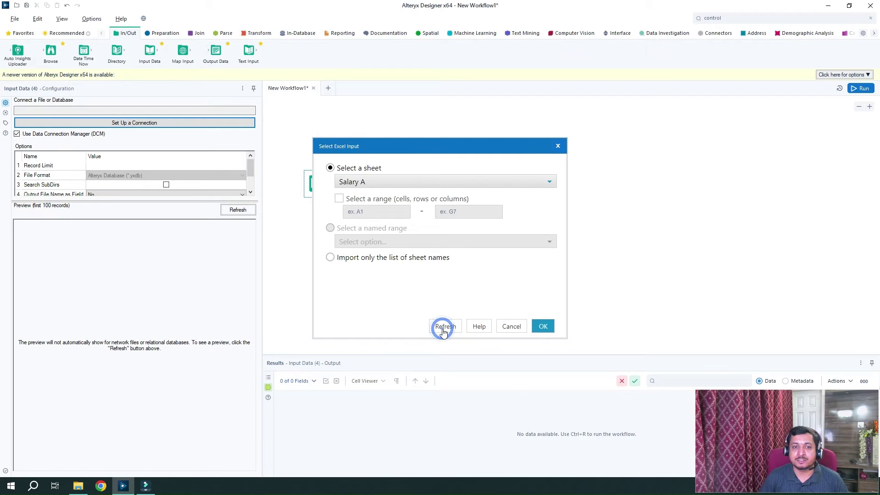
{"action": "left_click", "coordinate": [452, 186]}
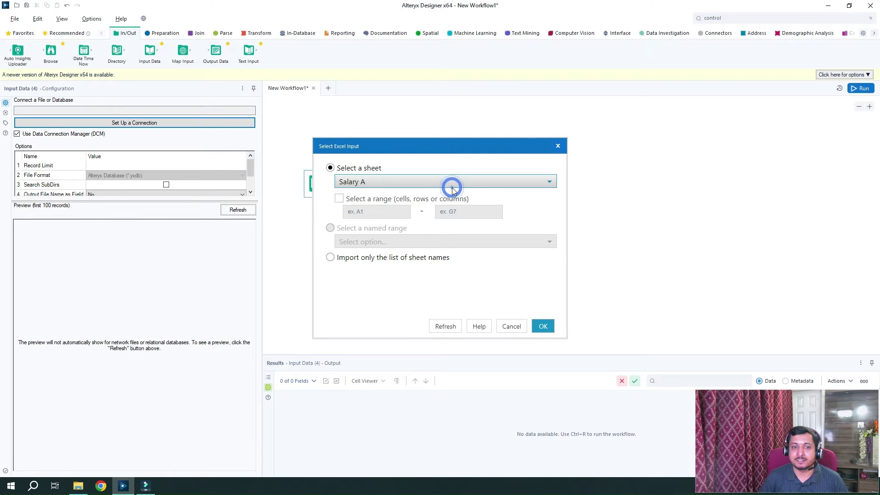
{"action": "left_click", "coordinate": [454, 187]}
{"action": "left_click", "coordinate": [457, 187]}
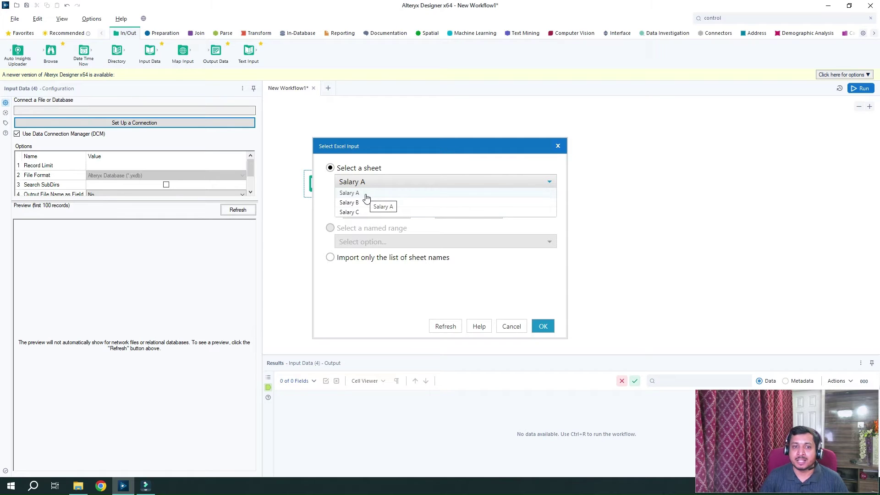
{"action": "left_click", "coordinate": [365, 193]}
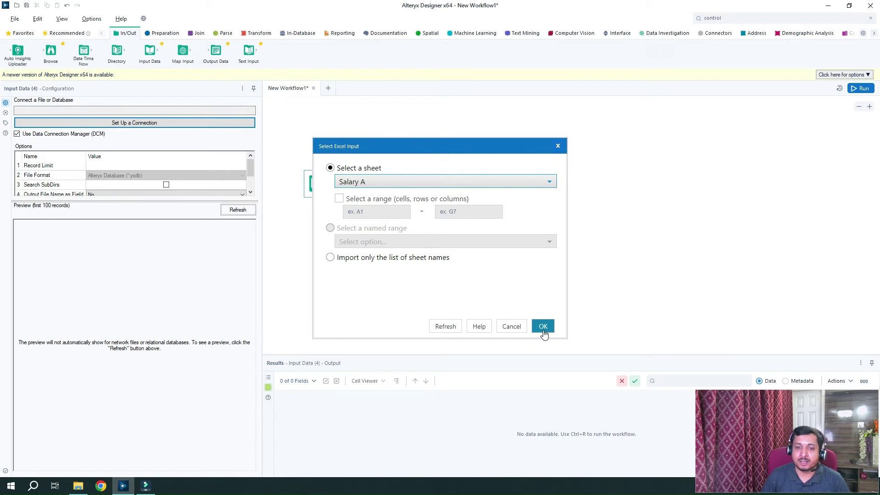
{"action": "left_click", "coordinate": [544, 326]}
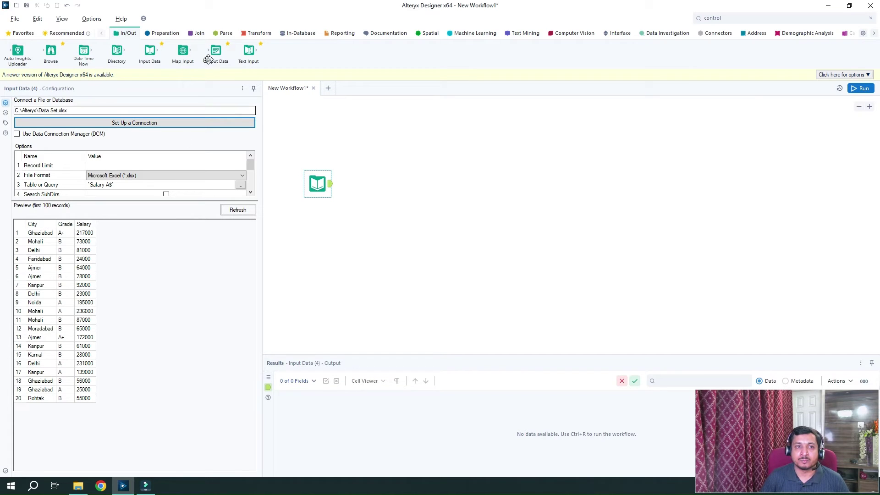
Step: Add a Formula tool after the input that overwrites City with "India_"+[City]
{"action": "left_click", "coordinate": [162, 33]}
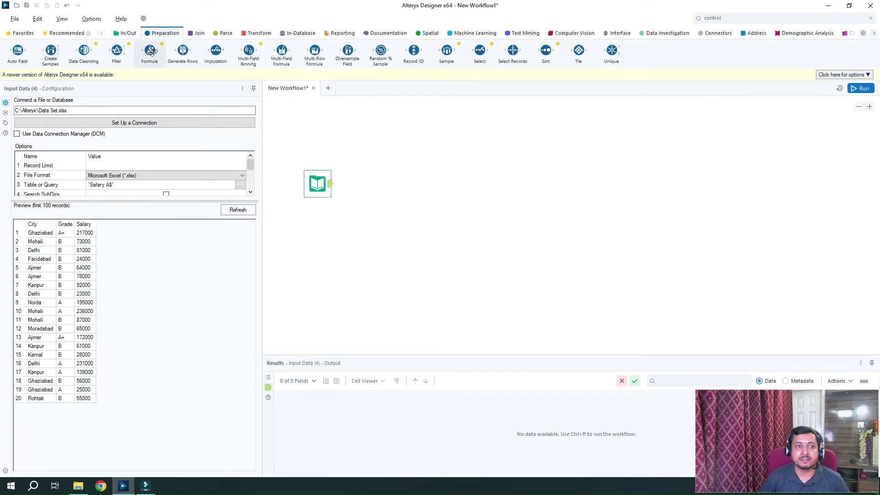
{"action": "left_click_drag", "start_coordinate": [151, 51], "coordinate": [378, 185]}
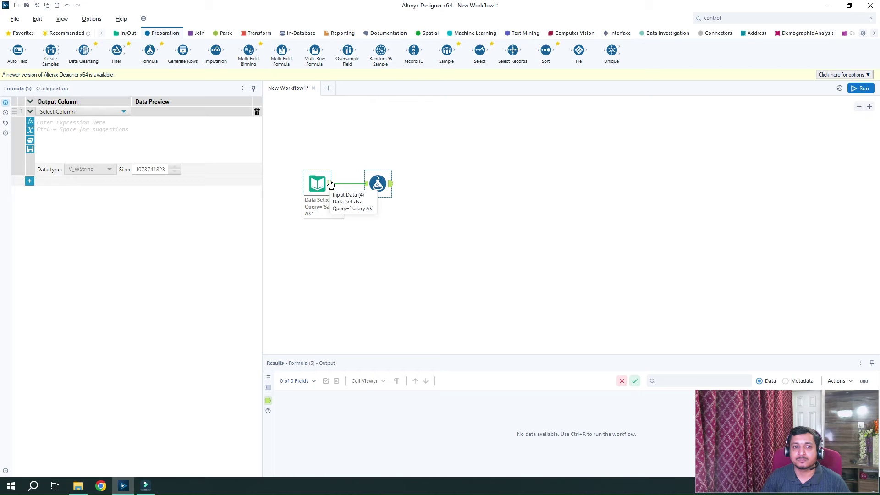
{"action": "left_click", "coordinate": [110, 113]}
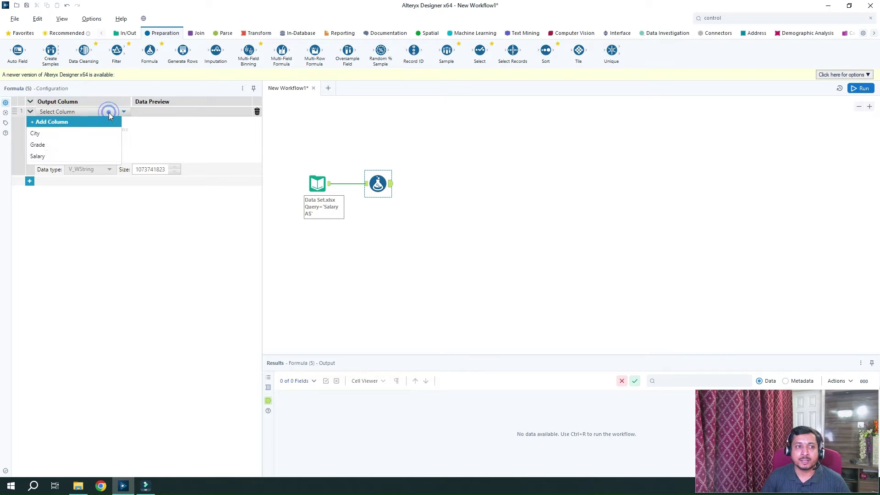
{"action": "left_click", "coordinate": [52, 137]}
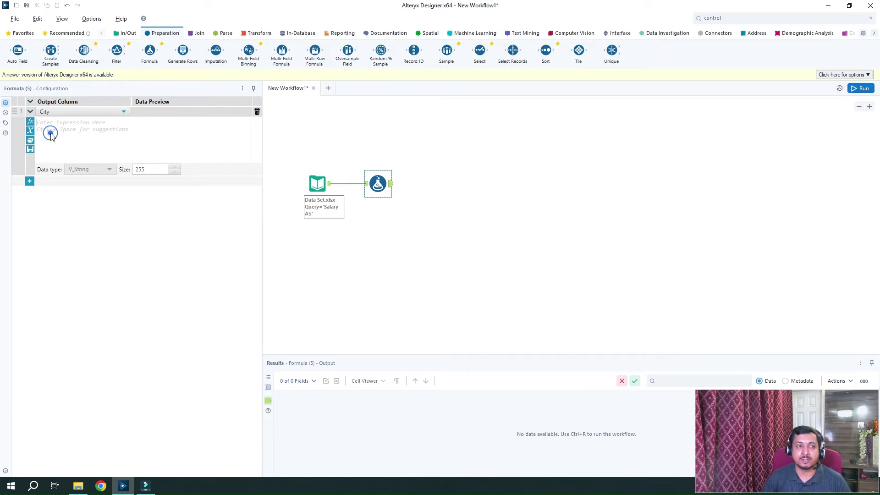
{"action": "left_click", "coordinate": [91, 138]}
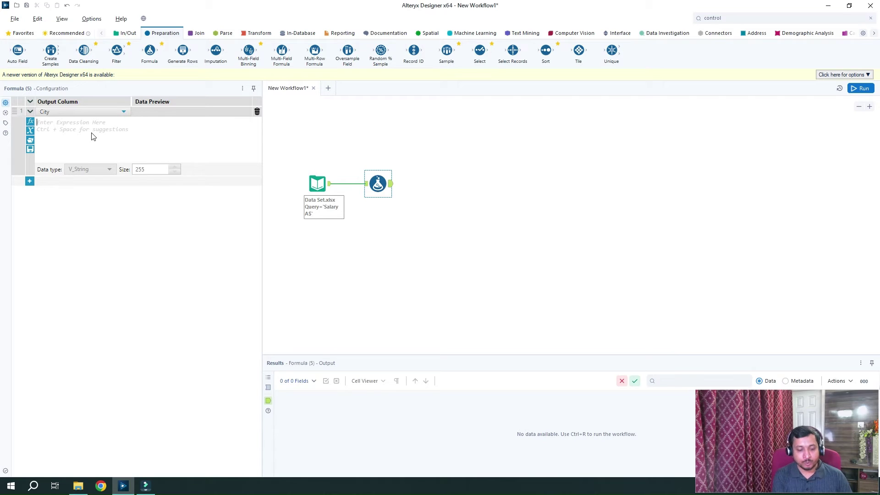
{"action": "type", "text": "\""}
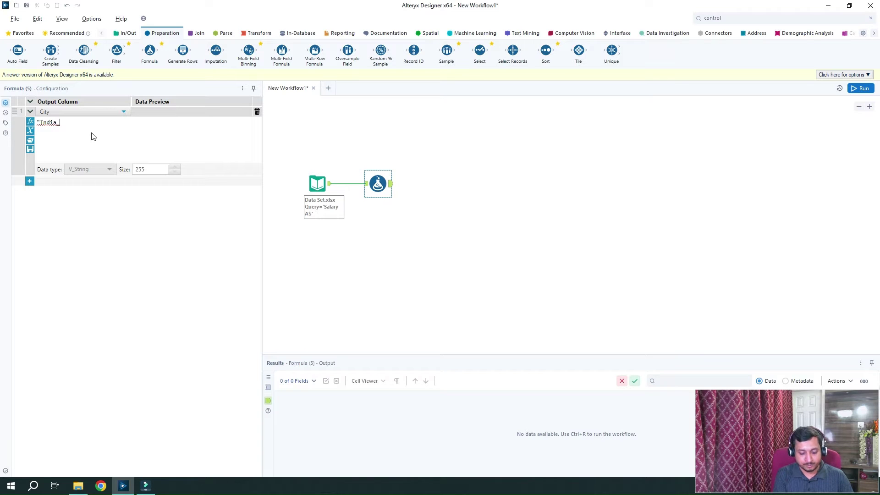
{"action": "type", "text": "India_\""}
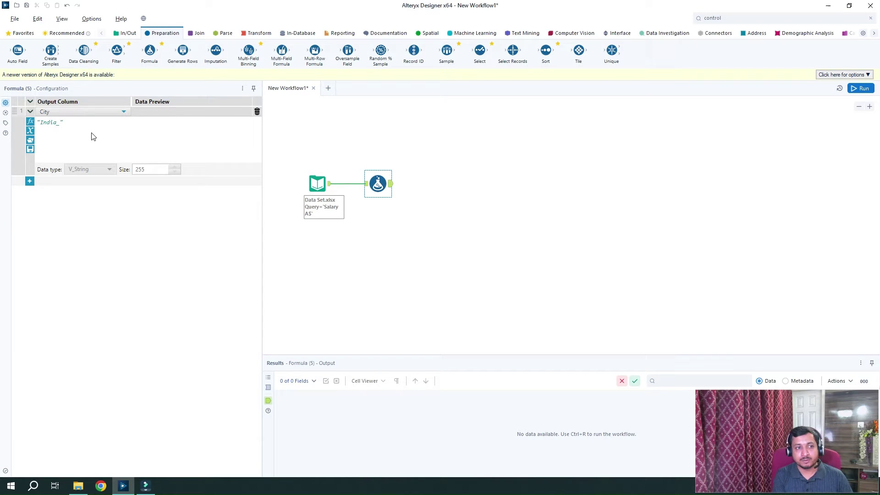
{"action": "type", "text": "+"}
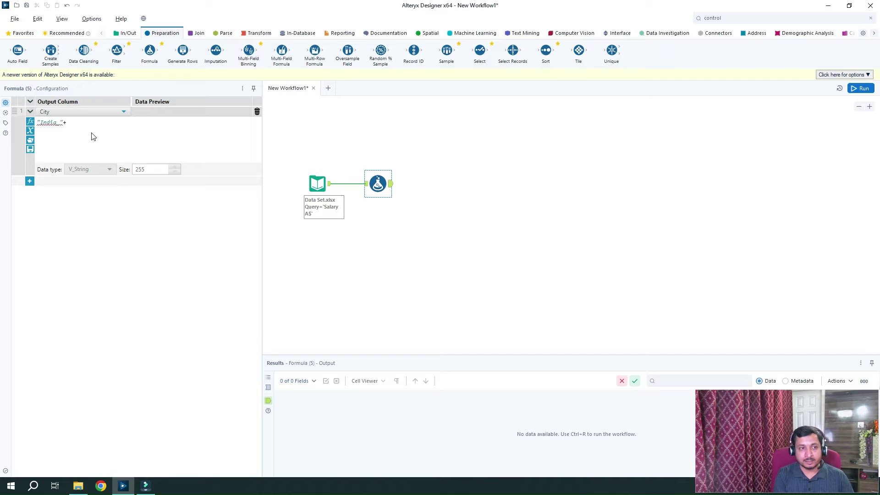
{"action": "type", "text": "["}
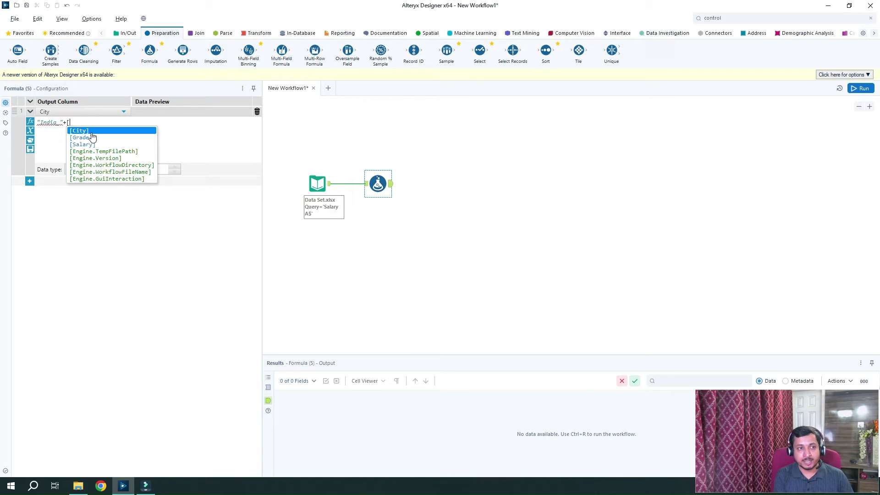
{"action": "key", "text": "Return"}
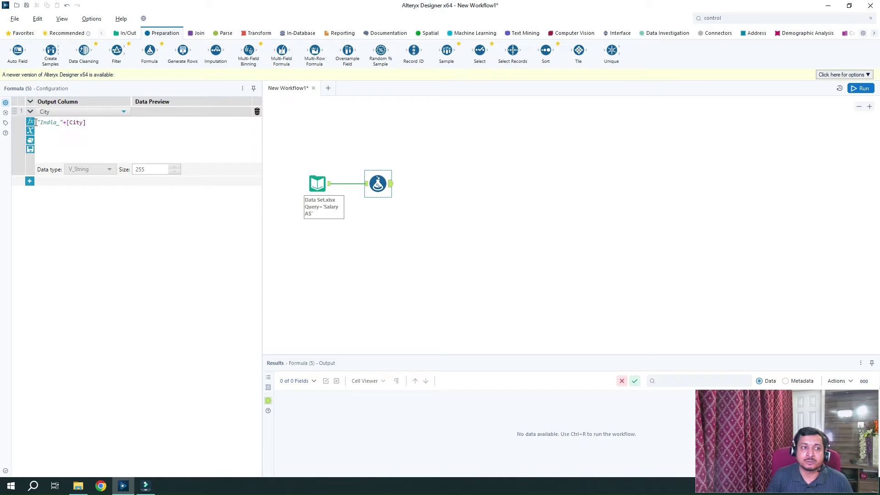
Step: Run the workflow and check the Formula output's 20 records, such as India_Ghaziabad
{"action": "left_click", "coordinate": [857, 88]}
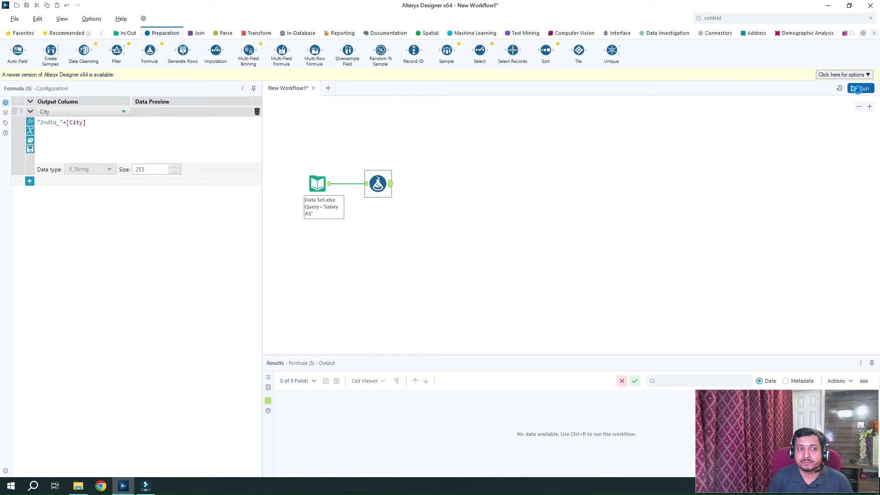
{"action": "left_click", "coordinate": [391, 189]}
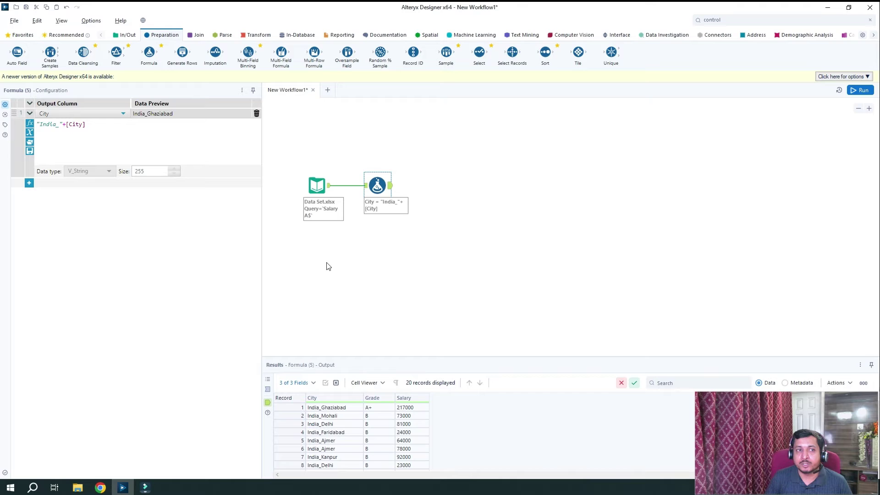
Step: Add an Output Data tool that replaces Data Set.xlsx and writes to sheet Salary A
{"action": "left_click", "coordinate": [127, 35]}
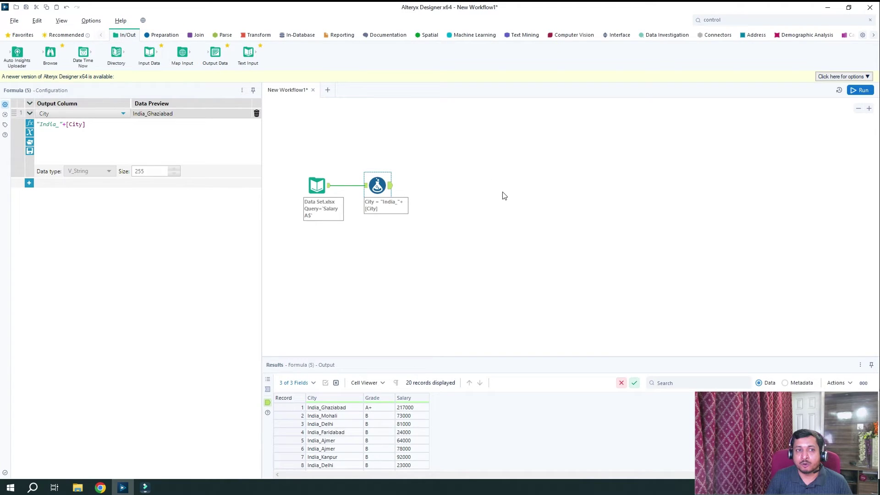
{"action": "mouse_move", "coordinate": [215, 53]}
{"action": "left_mouse_down"}
{"action": "mouse_move", "coordinate": [449, 167]}
{"action": "mouse_move", "coordinate": [445, 187]}
{"action": "left_mouse_up"}
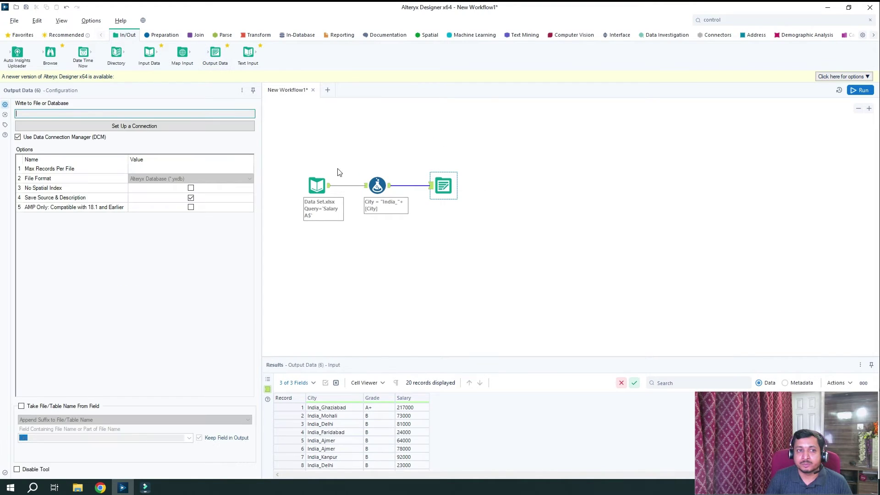
{"action": "left_click", "coordinate": [131, 126]}
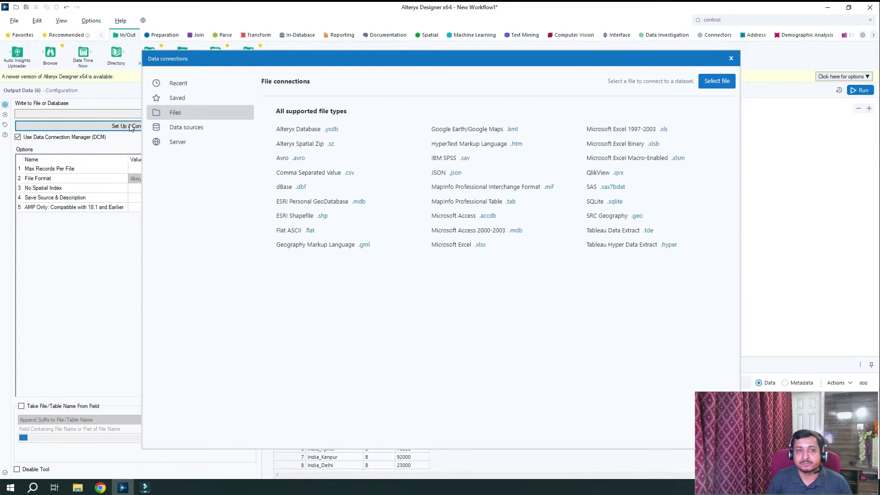
{"action": "left_click", "coordinate": [481, 244]}
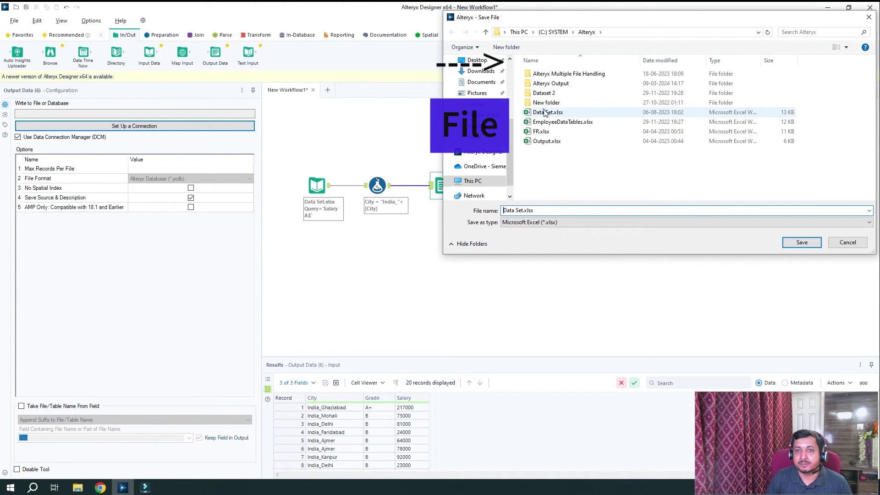
{"action": "left_click", "coordinate": [545, 113]}
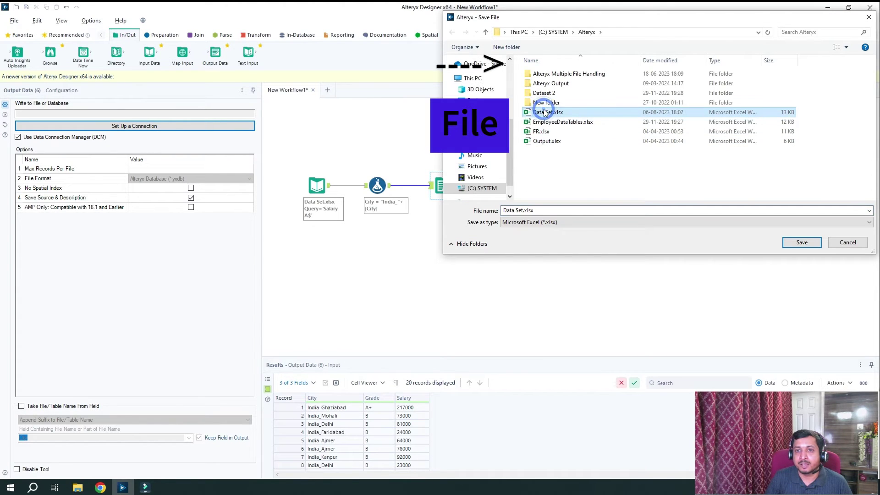
{"action": "left_click", "coordinate": [800, 243]}
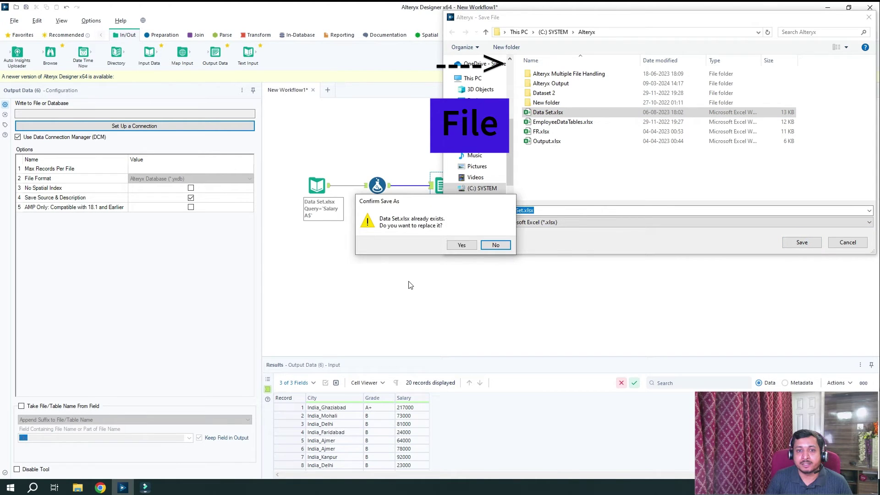
{"action": "left_click", "coordinate": [463, 246]}
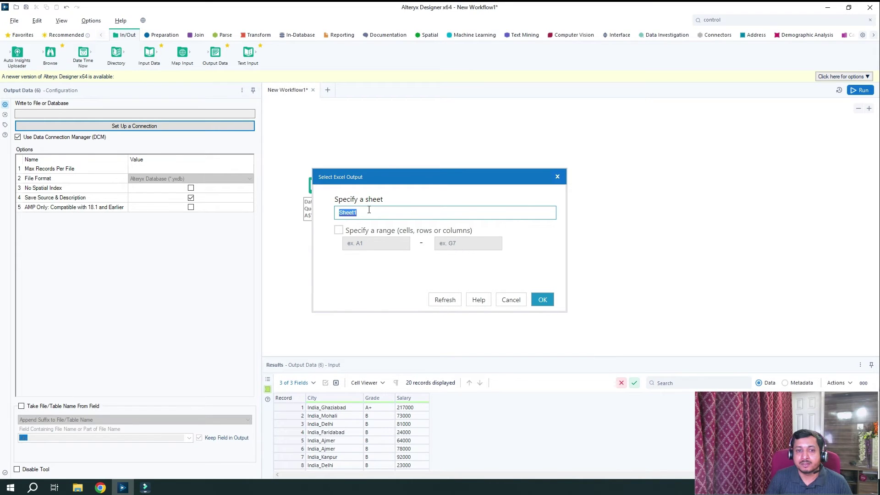
{"action": "type", "text": "S"}
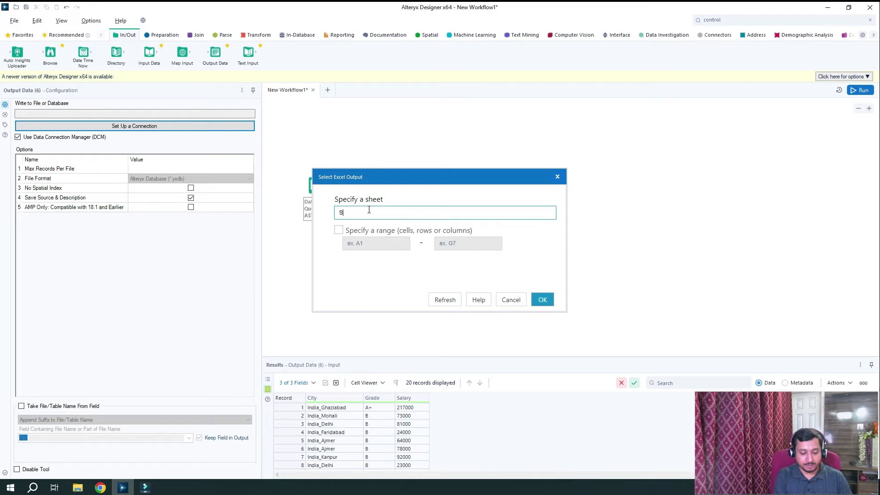
{"action": "type", "text": "alary A"}
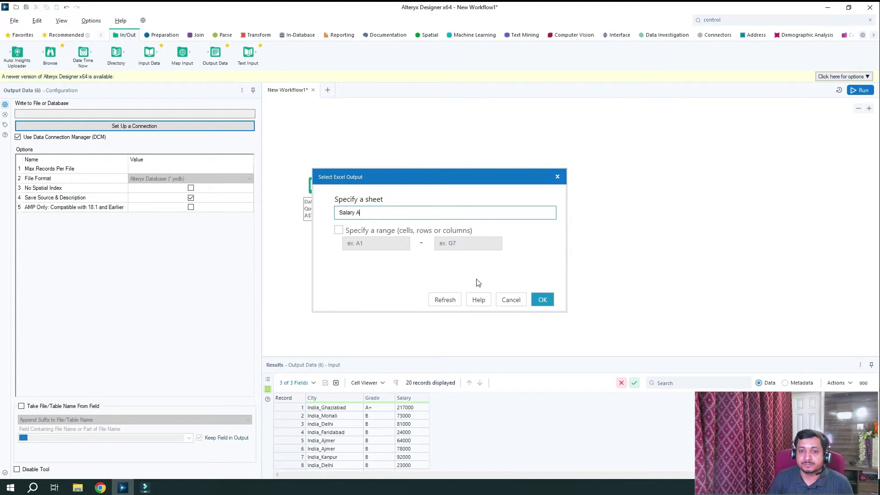
{"action": "left_click", "coordinate": [549, 301]}
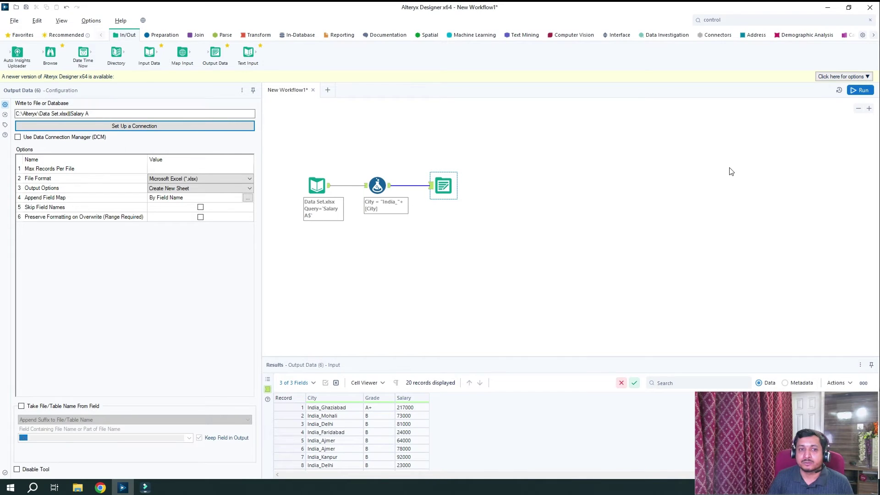
Step: Set output to Overwrite File (Remove), run, and confirm 20 records written to Salary A
{"action": "left_click", "coordinate": [250, 188]}
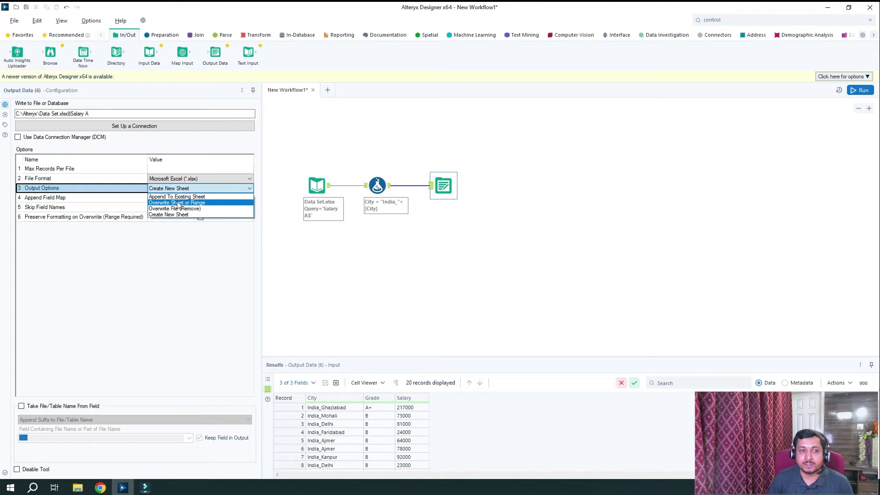
{"action": "left_click", "coordinate": [210, 209]}
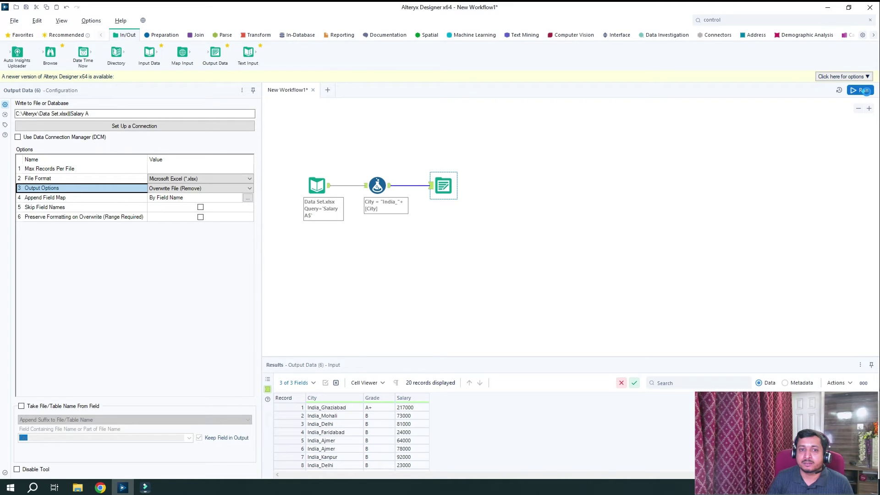
{"action": "left_click", "coordinate": [864, 90]}
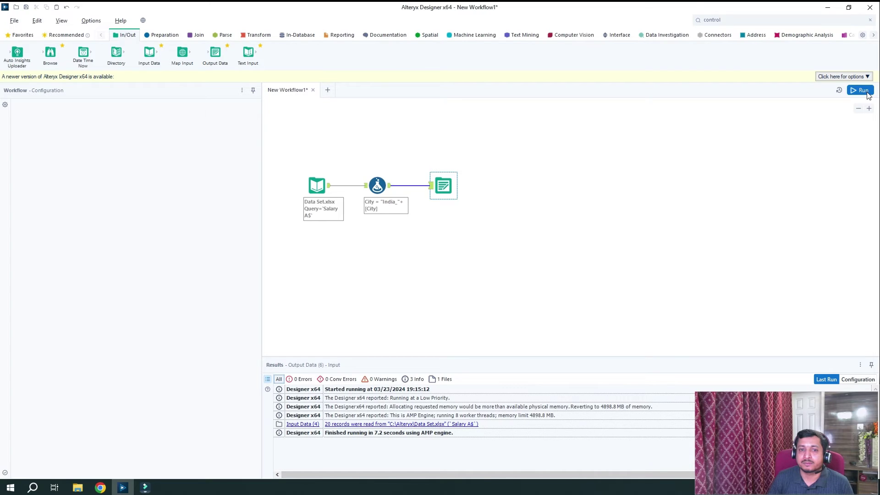
{"action": "left_click", "coordinate": [867, 93]}
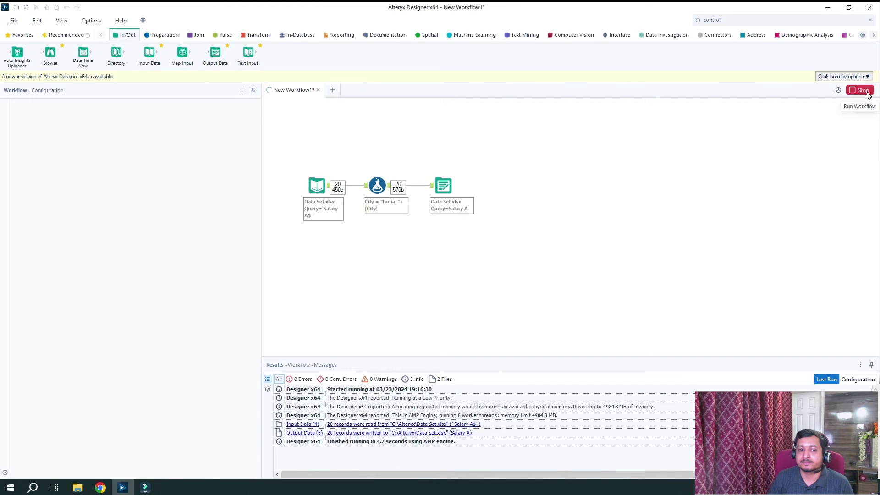
{"action": "left_click", "coordinate": [444, 185]}
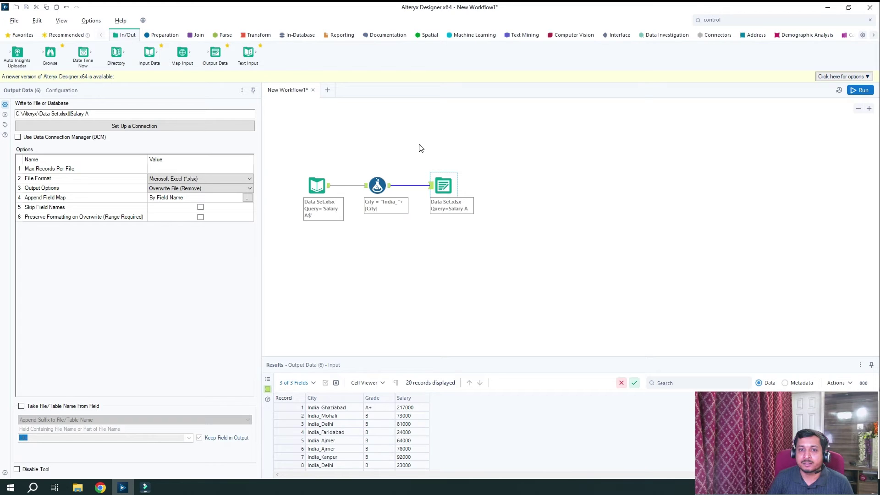
Step: Open Data Set.xlsx from the Alteryx folder in File Explorer
{"action": "left_click", "coordinate": [72, 489]}
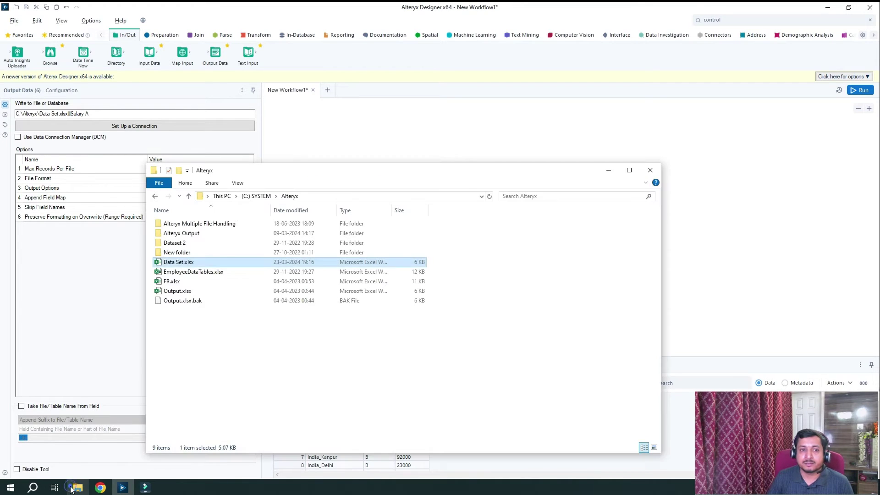
{"action": "left_click", "coordinate": [190, 263]}
{"action": "left_click", "coordinate": [190, 264]}
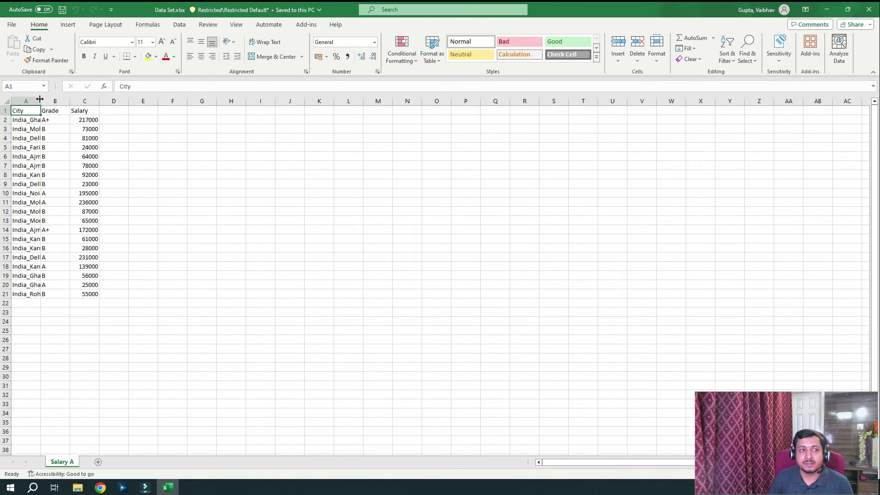
Step: Widen column A, close Excel without saving, and close the File Explorer window
{"action": "double_click", "coordinate": [40, 99]}
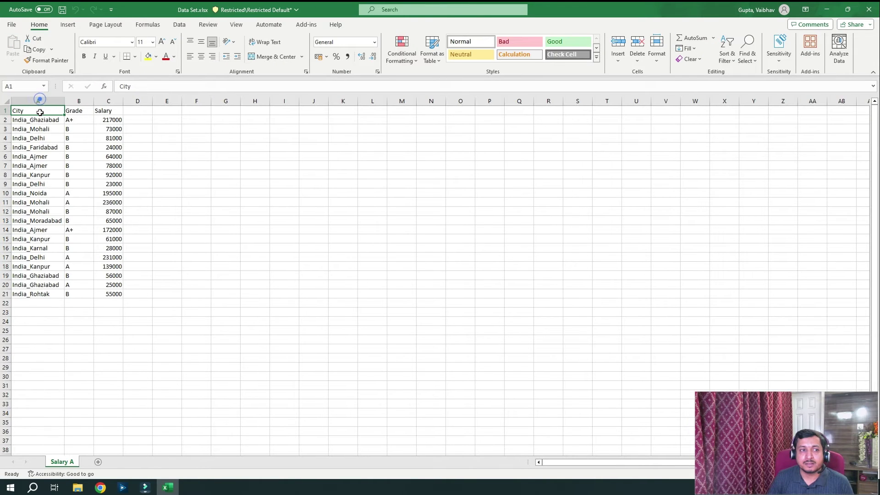
{"action": "left_click", "coordinate": [864, 14]}
{"action": "left_click", "coordinate": [459, 255]}
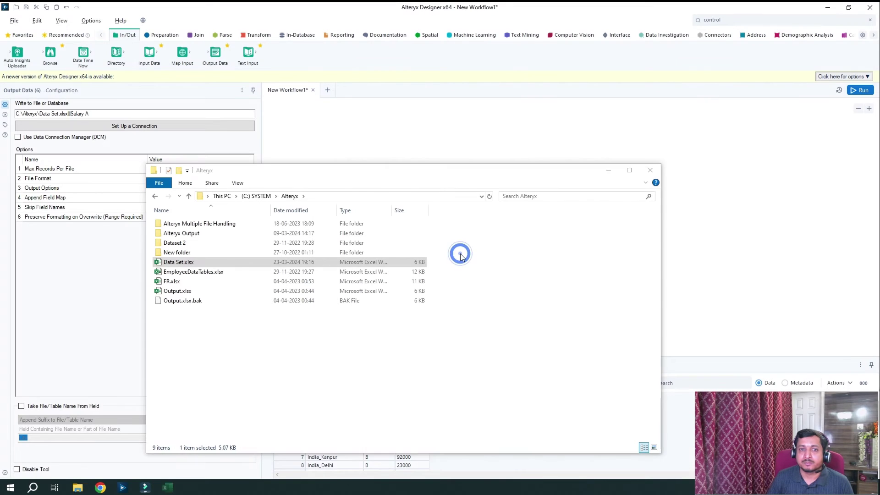
{"action": "left_click", "coordinate": [450, 118]}
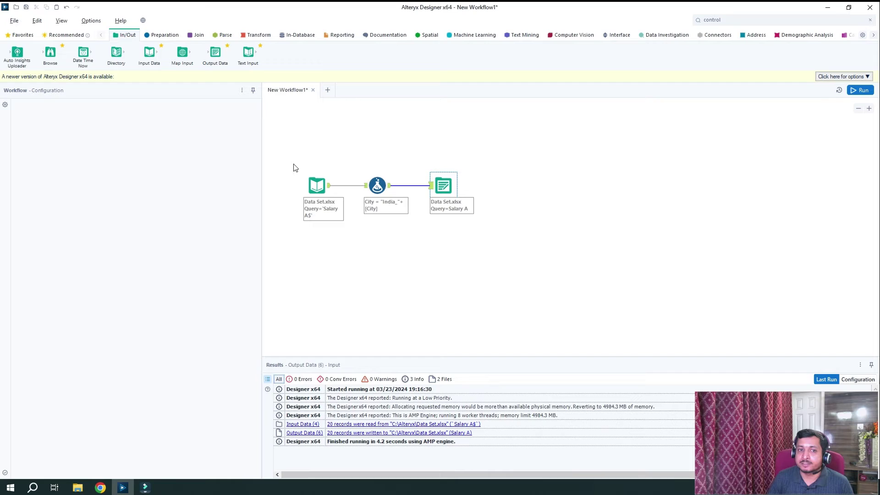
Step: Clear the selection, then box-select the input, formula and output tools
{"action": "left_click", "coordinate": [493, 219]}
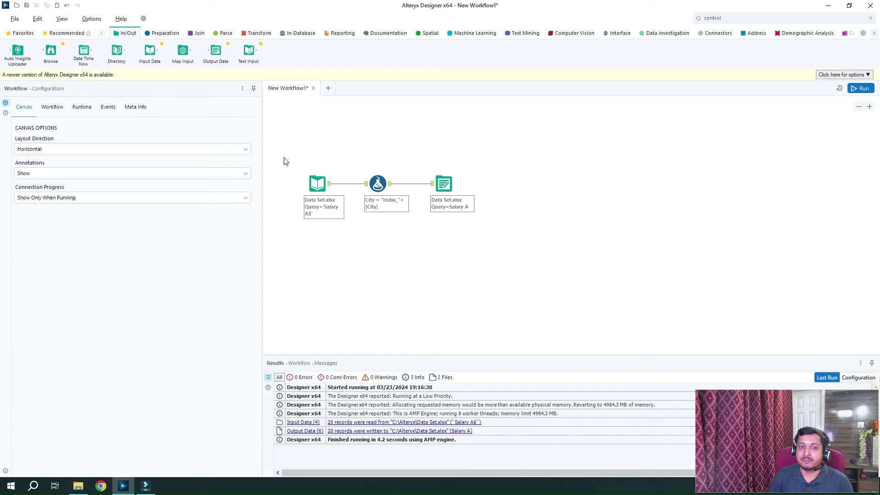
{"action": "left_click_drag", "start_coordinate": [283, 157], "coordinate": [472, 225]}
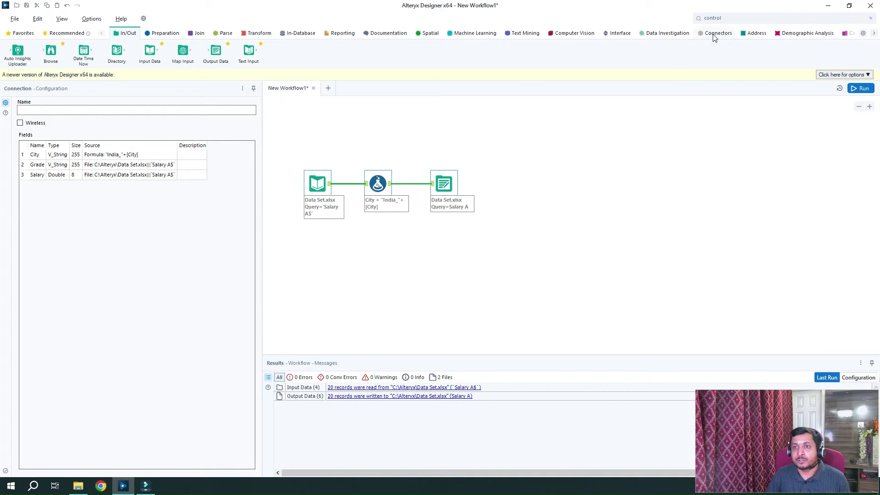
Step: Place a Control Container found by searching 'control' and move the three tools inside it
{"action": "left_click", "coordinate": [736, 19]}
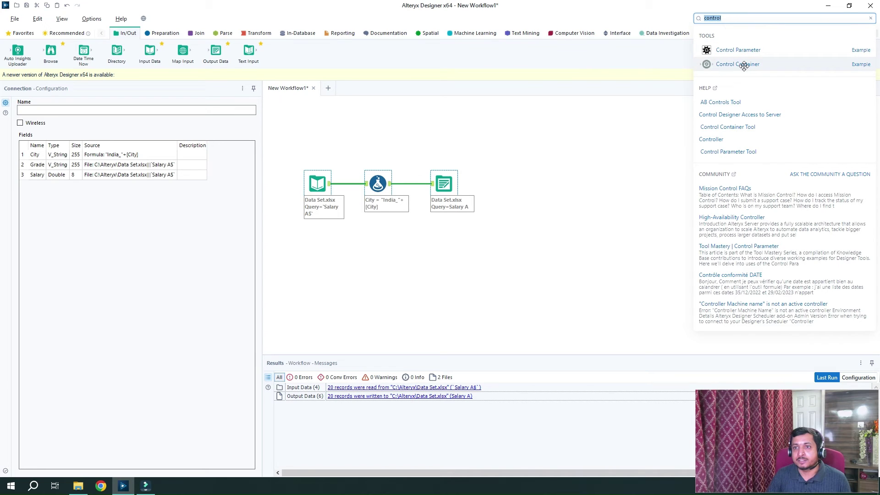
{"action": "left_click_drag", "start_coordinate": [744, 67], "coordinate": [726, 66]}
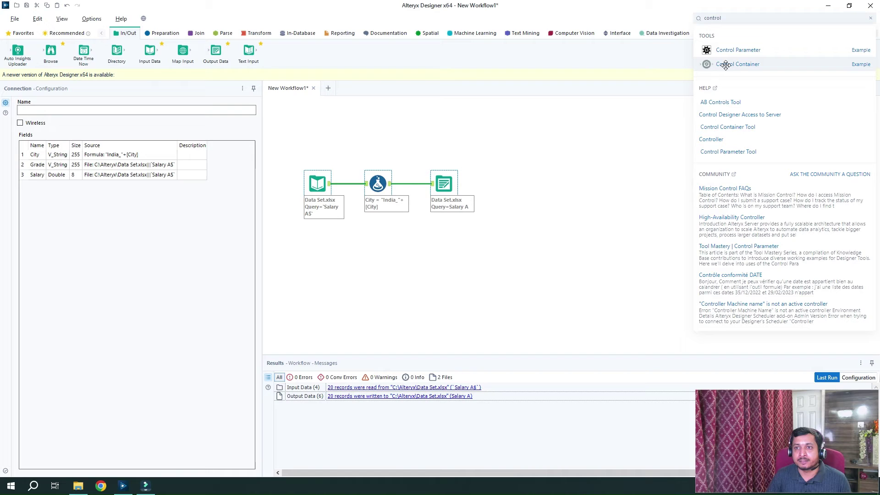
{"action": "left_click_drag", "start_coordinate": [725, 64], "coordinate": [516, 220]}
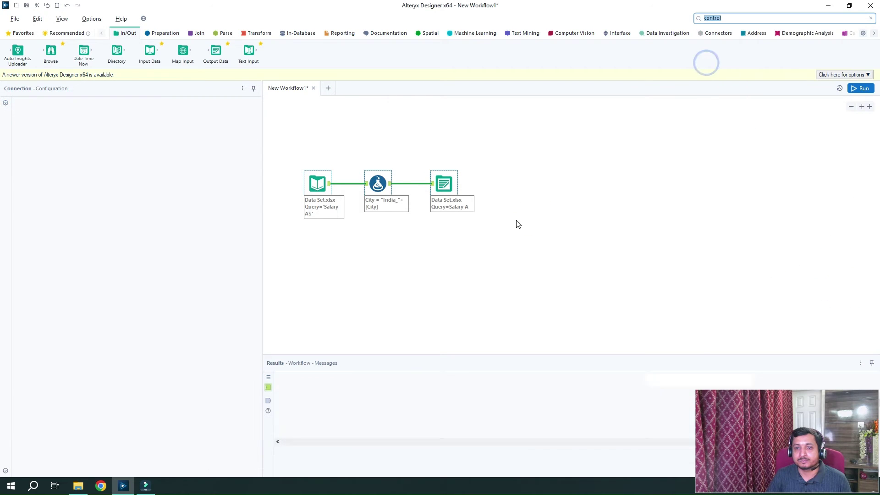
{"action": "left_click_drag", "start_coordinate": [315, 166], "coordinate": [458, 221]}
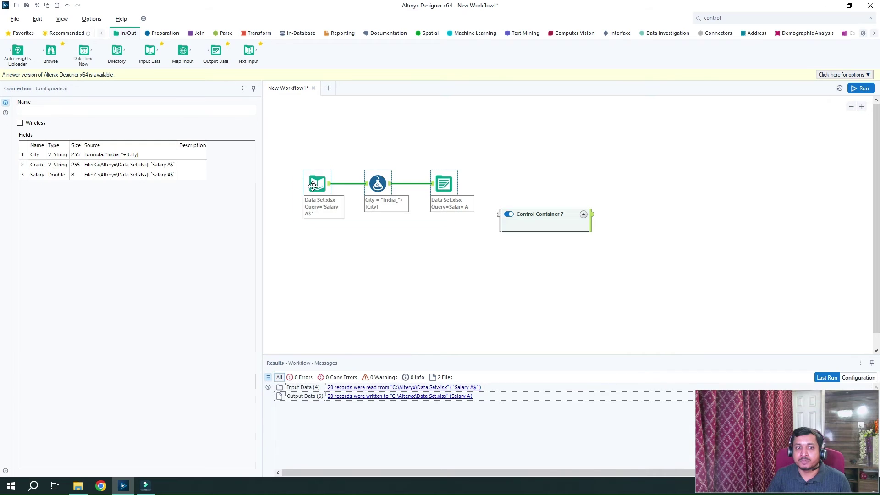
{"action": "left_click_drag", "start_coordinate": [349, 195], "coordinate": [511, 228]}
{"action": "left_click", "coordinate": [572, 195]}
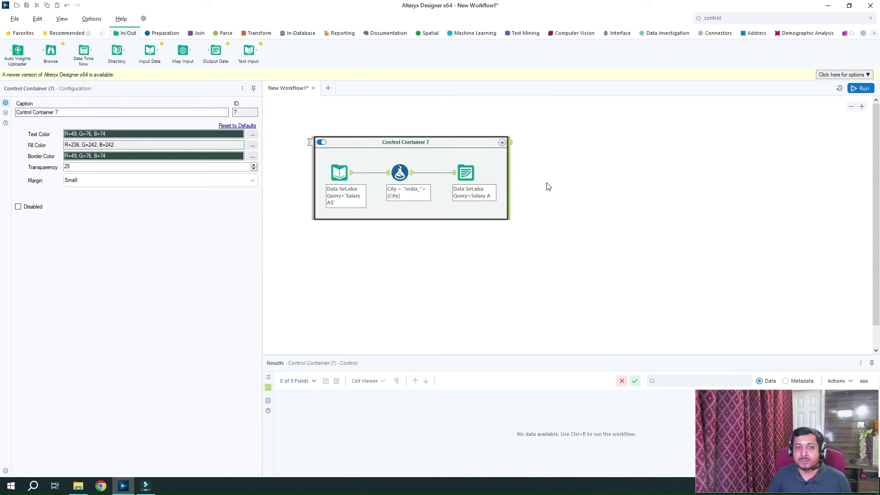
Step: Replace the control container's Caption text with 'Part 1' and apply it
{"action": "left_click", "coordinate": [416, 143]}
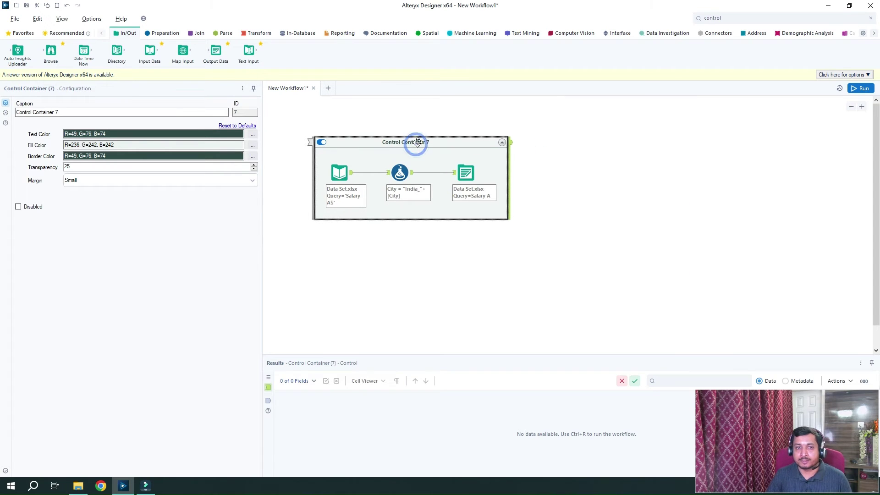
{"action": "left_click", "coordinate": [416, 143]}
{"action": "triple_click", "coordinate": [119, 110]}
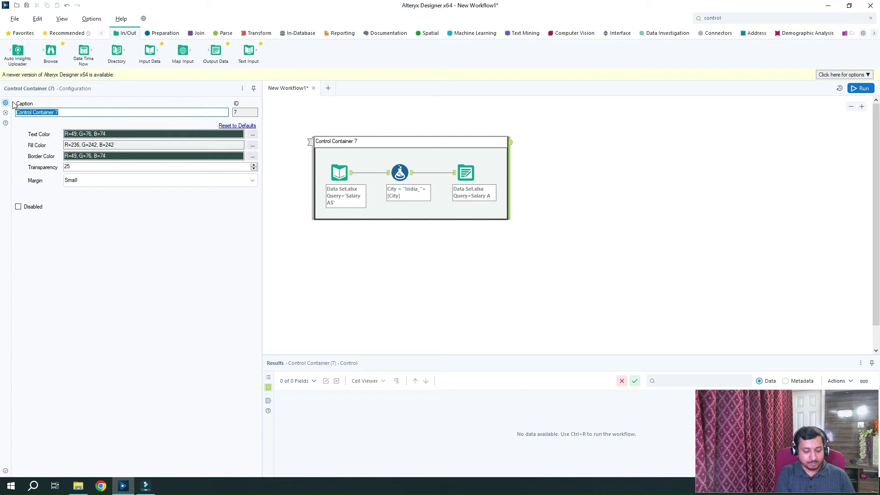
{"action": "key", "text": "Home"}
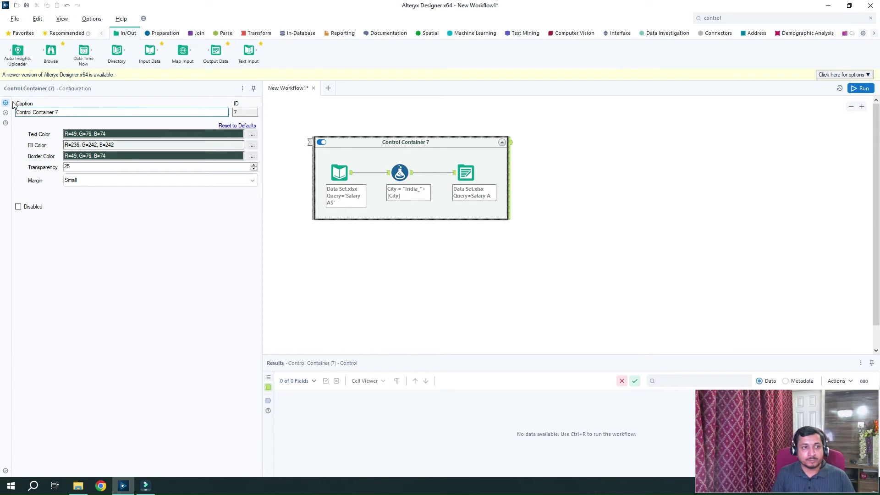
{"action": "triple_click", "coordinate": [65, 111]}
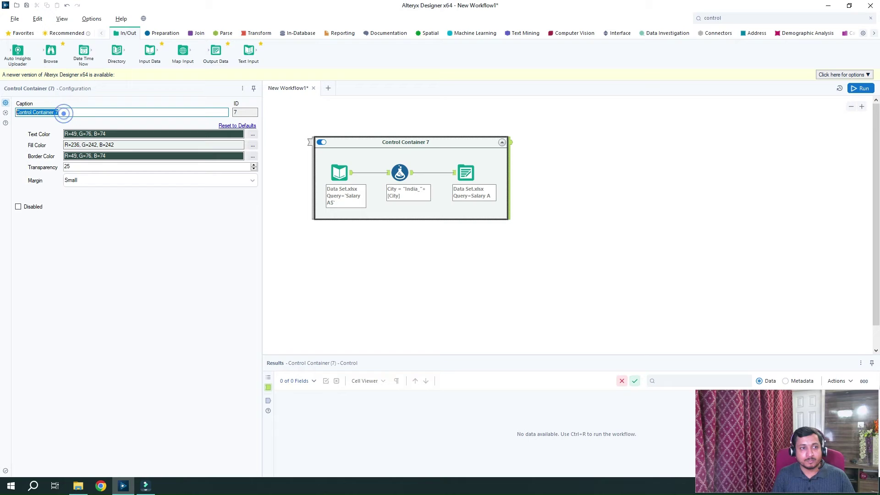
{"action": "type", "text": "Part 1"}
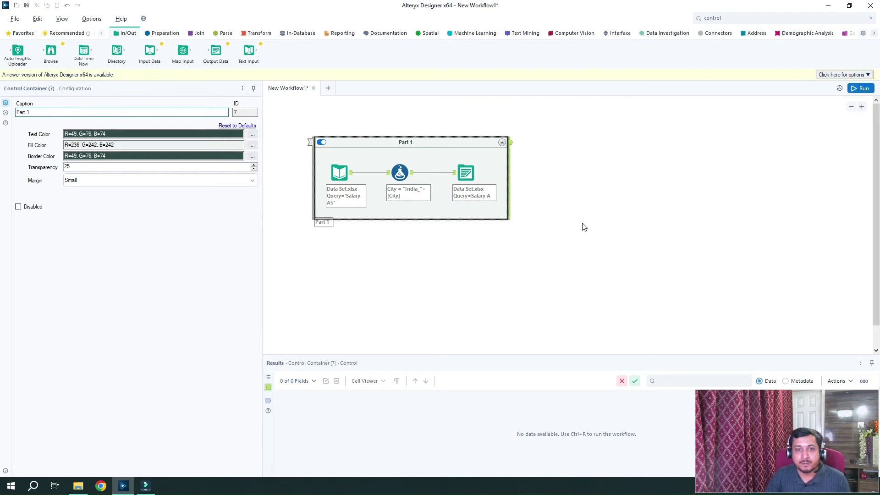
{"action": "left_click", "coordinate": [581, 225]}
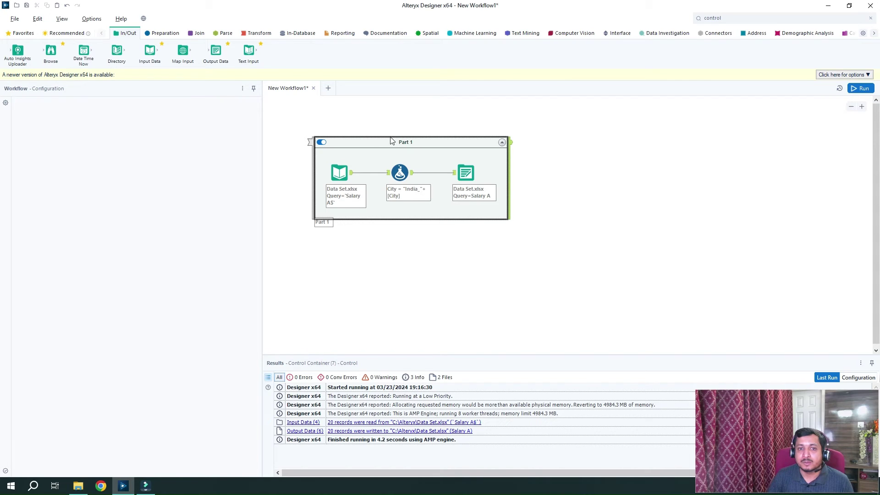
{"action": "left_click", "coordinate": [415, 142]}
{"action": "left_click", "coordinate": [436, 141]}
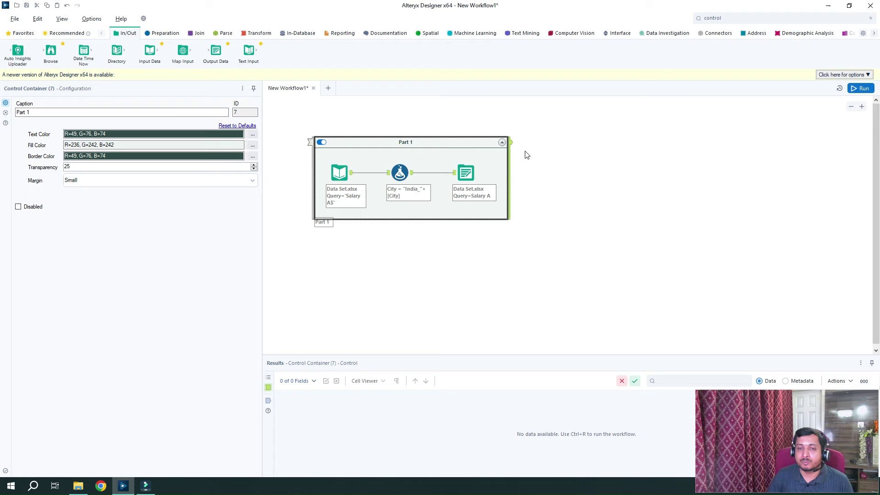
{"action": "left_click", "coordinate": [436, 142]}
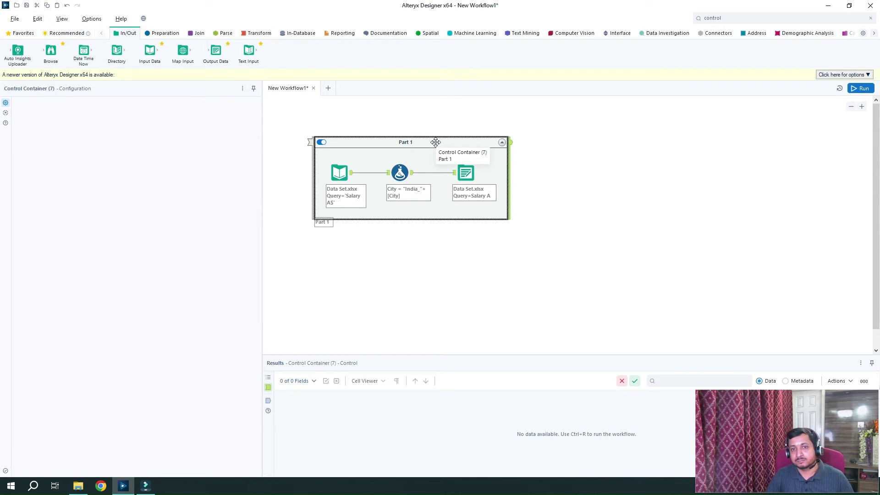
{"action": "left_click", "coordinate": [451, 151]}
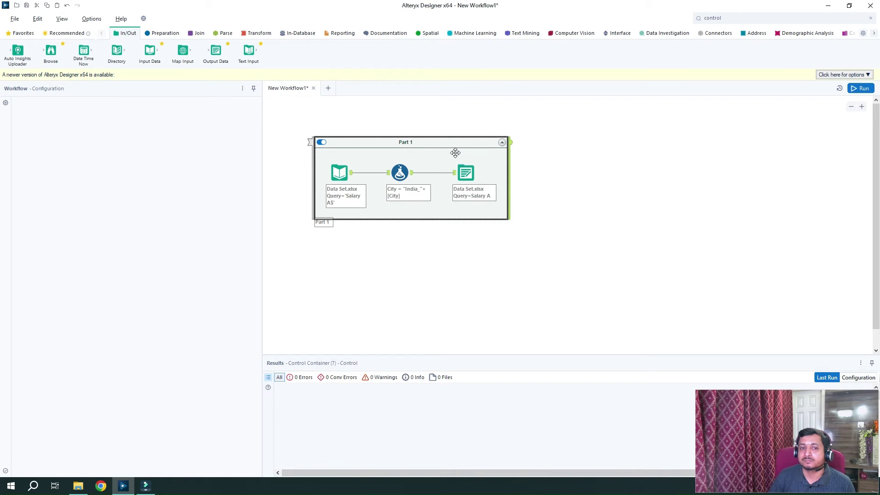
Step: Paste a copy of the Part 1 container to the right and caption it 'Part 2'
{"action": "key", "text": "ctrl+v"}
{"action": "left_click_drag", "start_coordinate": [510, 147], "coordinate": [763, 158]}
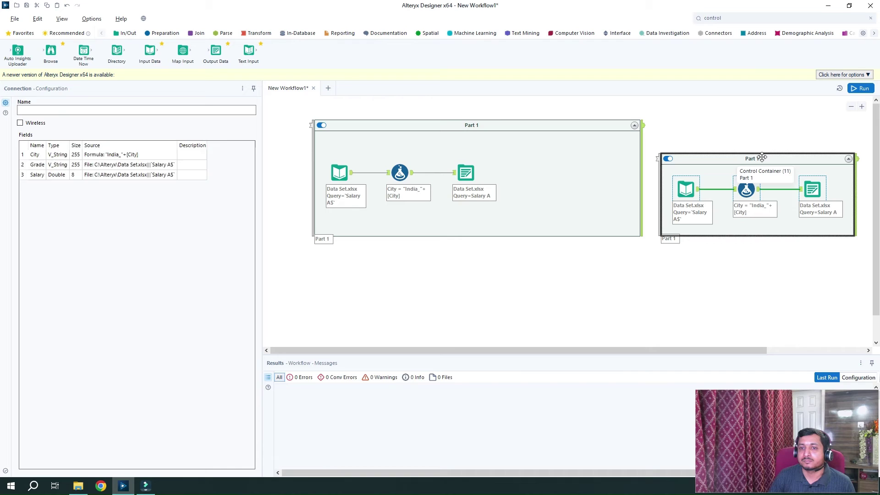
{"action": "double_click", "coordinate": [762, 158]}
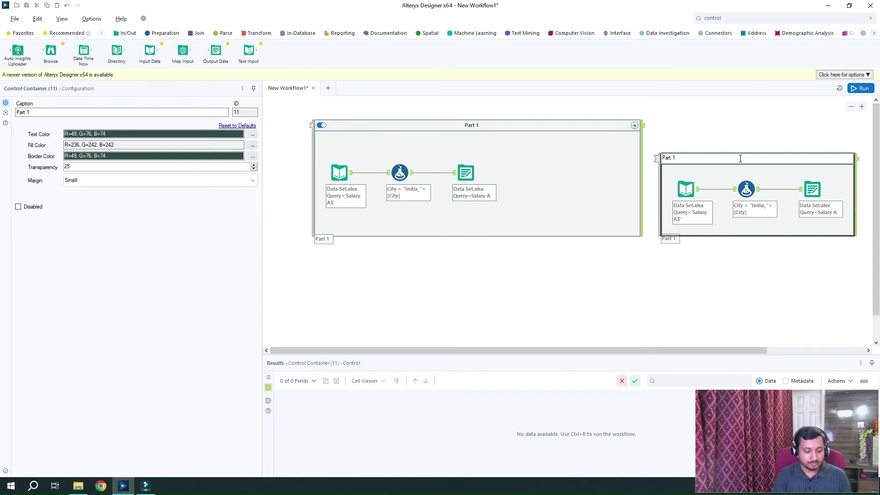
{"action": "key", "text": "BackSpace"}
{"action": "type", "text": "2"}
{"action": "left_click", "coordinate": [774, 279]}
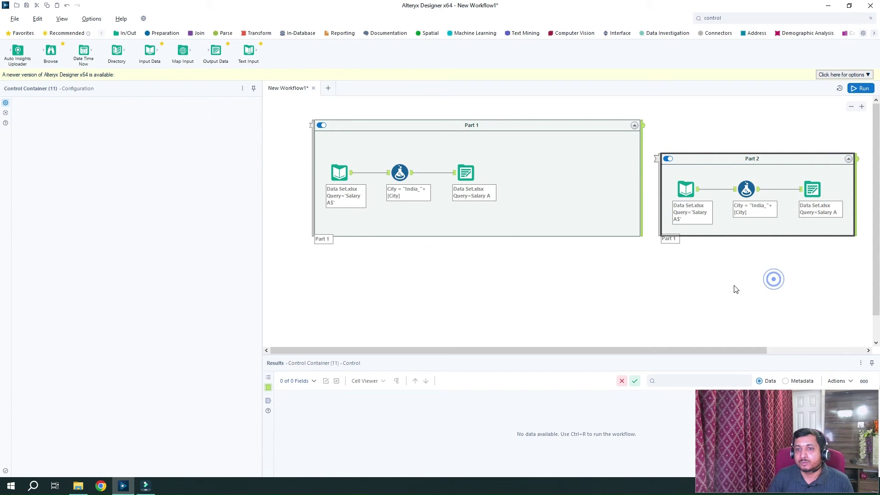
{"action": "key", "text": "ctrl+r"}
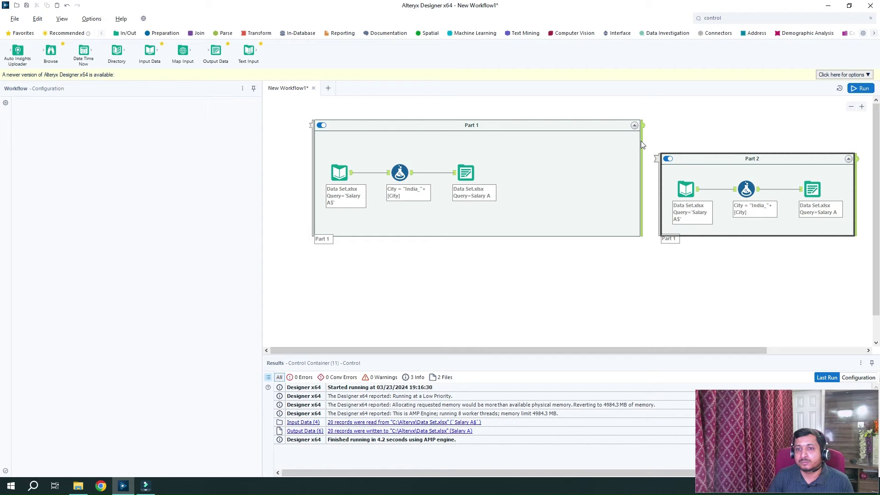
Step: Move Part 2 up and connect Part 1's output anchor to Part 2's input
{"action": "left_click", "coordinate": [640, 144]}
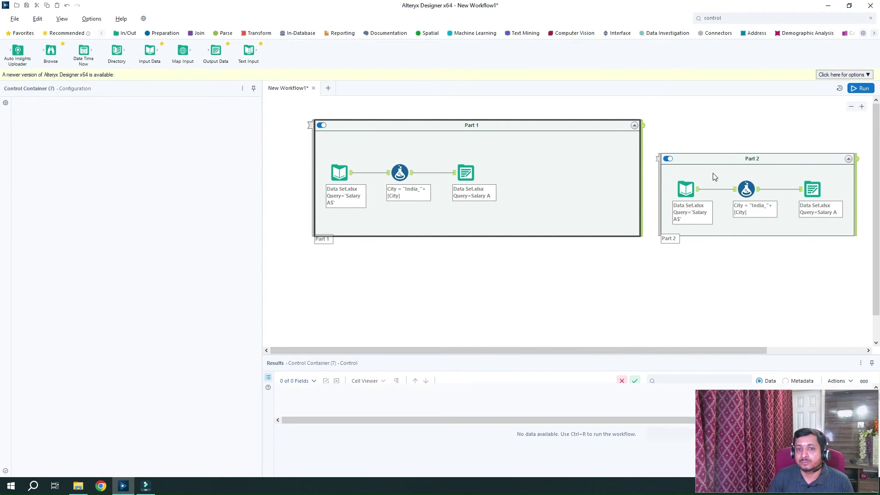
{"action": "left_click", "coordinate": [723, 154]}
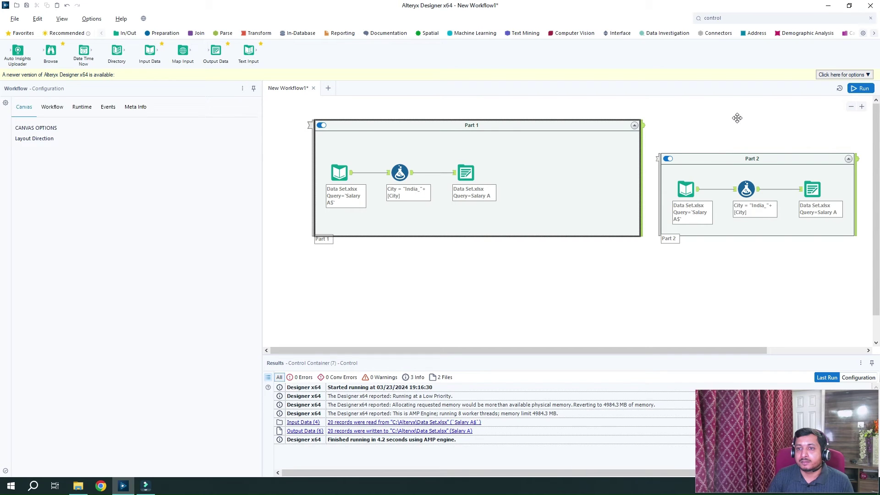
{"action": "left_click_drag", "start_coordinate": [730, 187], "coordinate": [741, 149]}
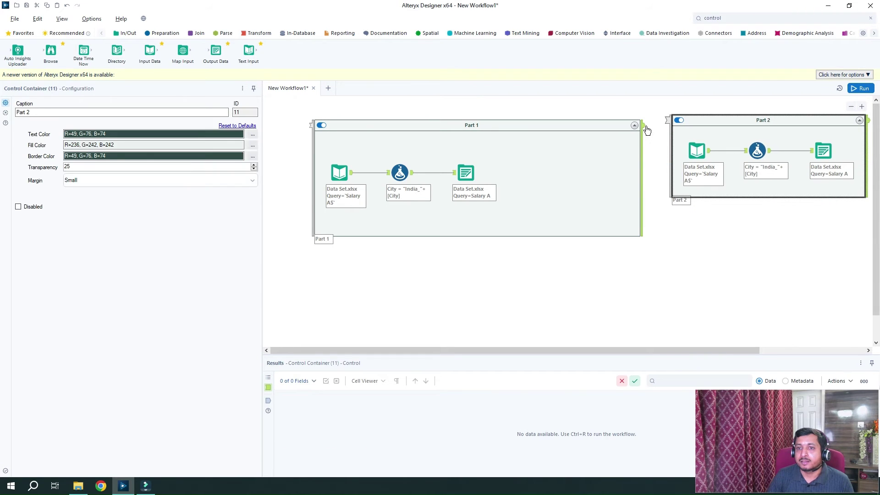
{"action": "left_click_drag", "start_coordinate": [644, 125], "coordinate": [673, 125]}
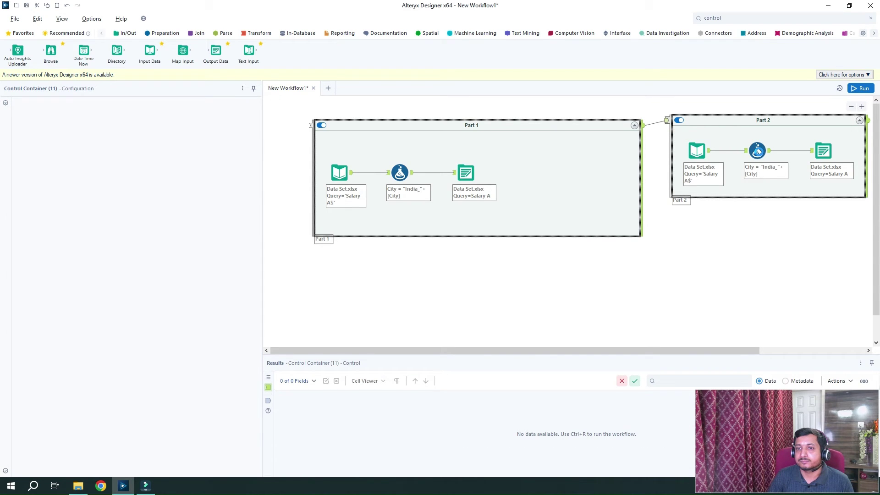
Step: Drag the Part 2 container down and left to sit level beside Part 1
{"action": "left_click", "coordinate": [759, 151]}
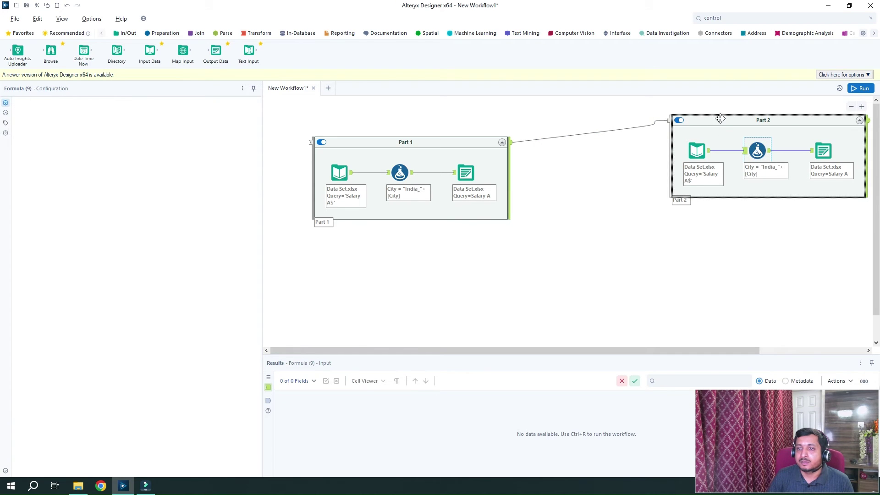
{"action": "left_click_drag", "start_coordinate": [692, 139], "coordinate": [614, 152]}
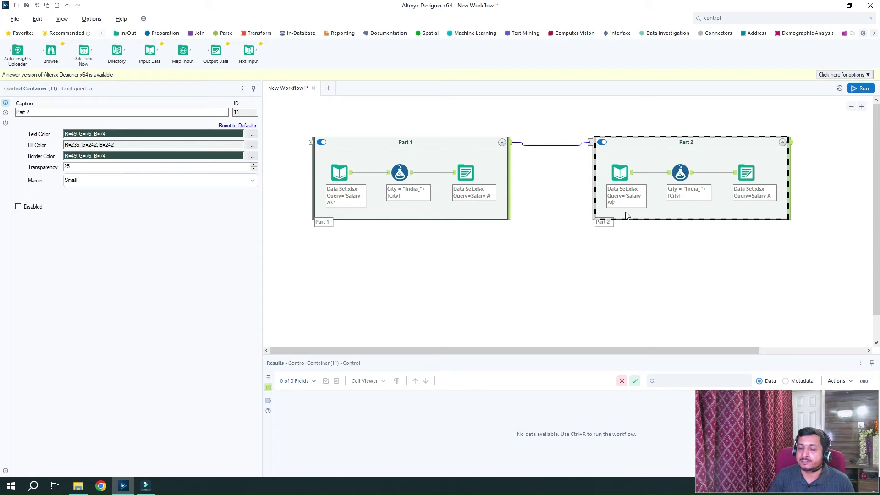
Step: Delete Part 2's City formula and add a Filter tool after its Data Set.xlsx input
{"action": "left_click", "coordinate": [617, 173]}
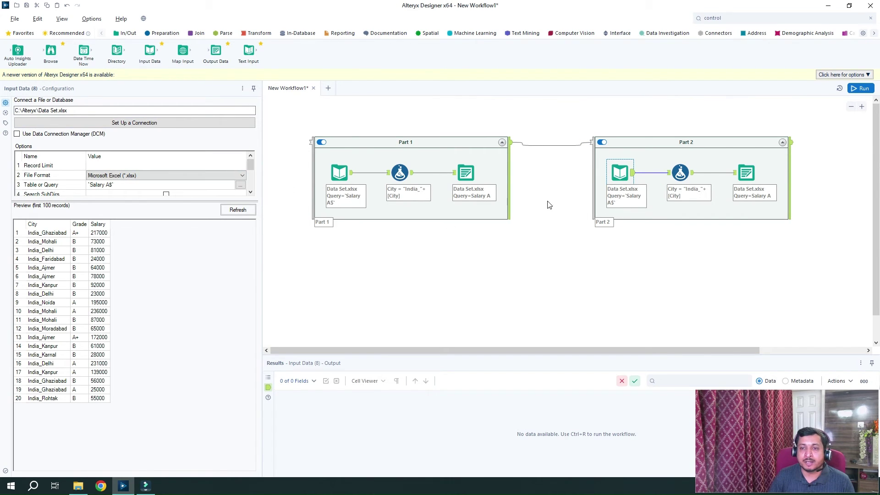
{"action": "left_click", "coordinate": [676, 178]}
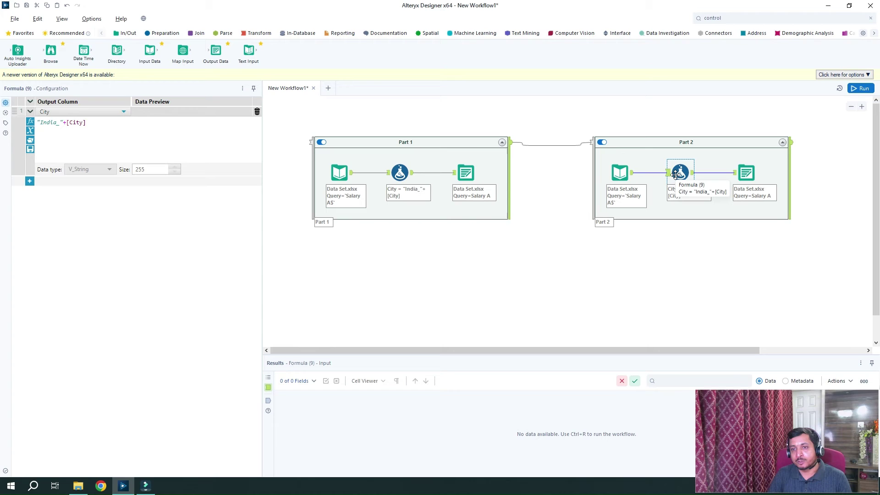
{"action": "key", "text": "ctrl+r"}
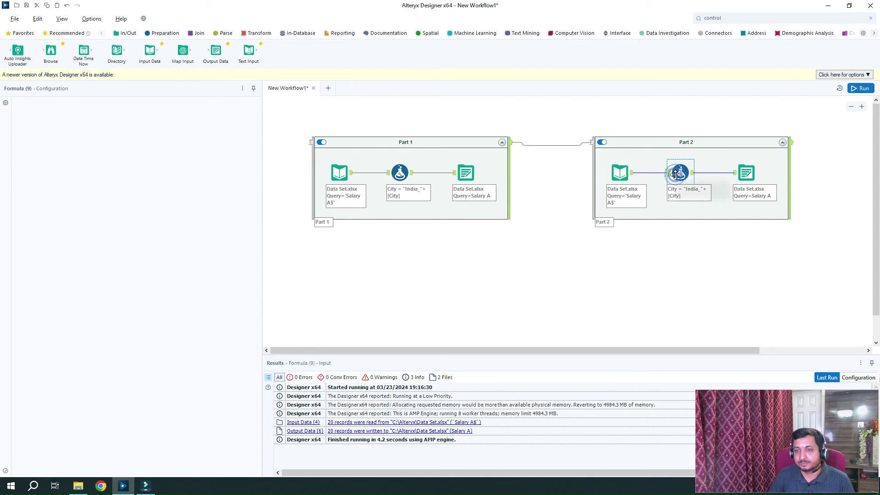
{"action": "key", "text": "Delete"}
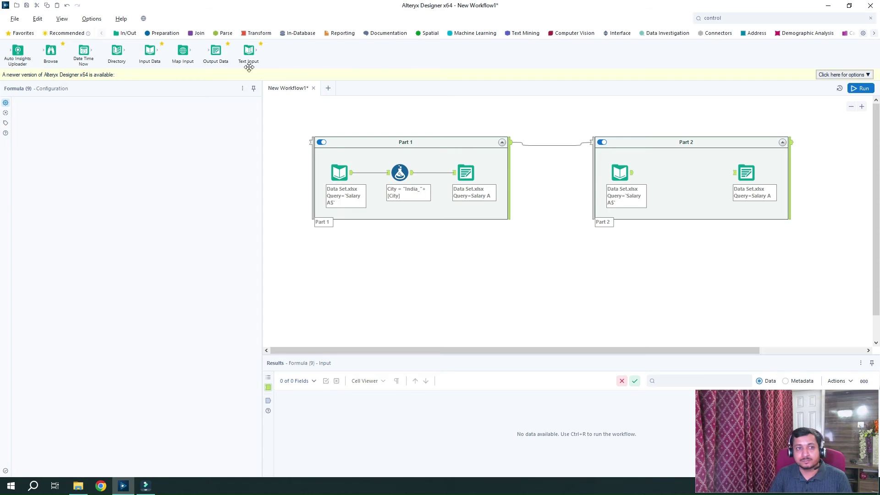
{"action": "left_click", "coordinate": [160, 33]}
{"action": "left_click_drag", "start_coordinate": [120, 52], "coordinate": [670, 175]}
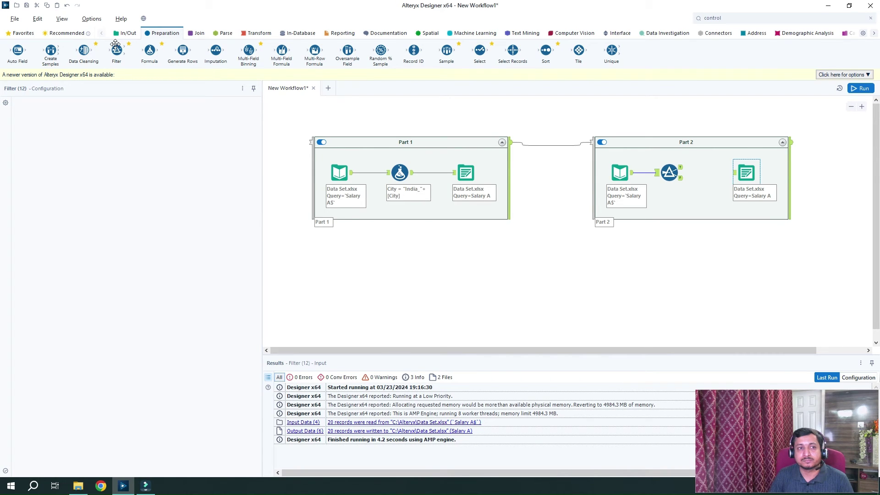
Step: Delete Part 2's Output Data tool and give the Filter the custom expression Left([City], 5)='India'
{"action": "left_click", "coordinate": [749, 181]}
{"action": "key", "text": "Delete"}
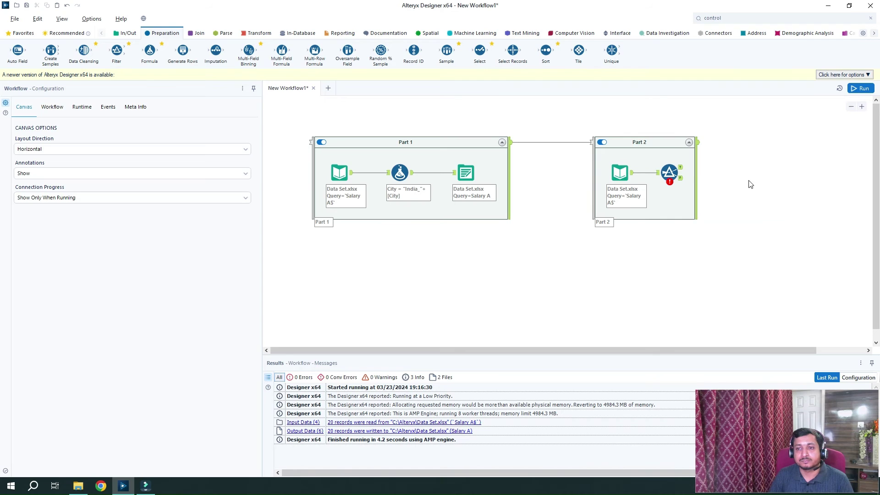
{"action": "left_click", "coordinate": [666, 170]}
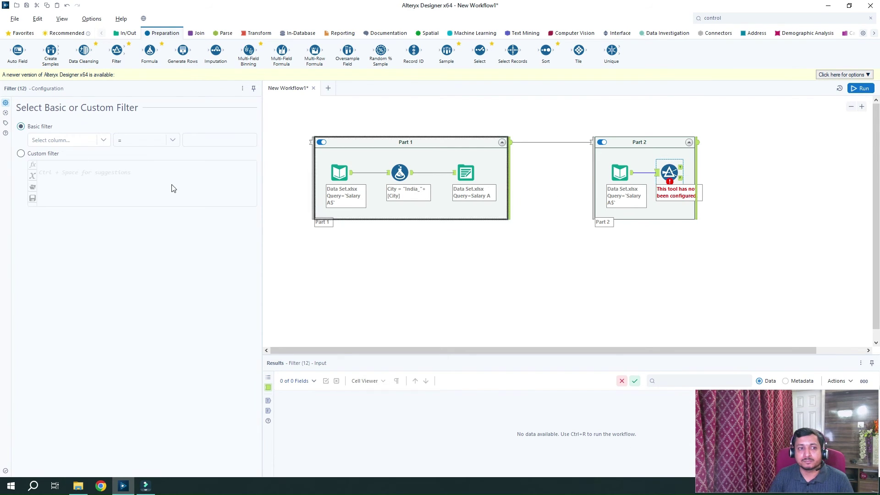
{"action": "left_click", "coordinate": [21, 158]}
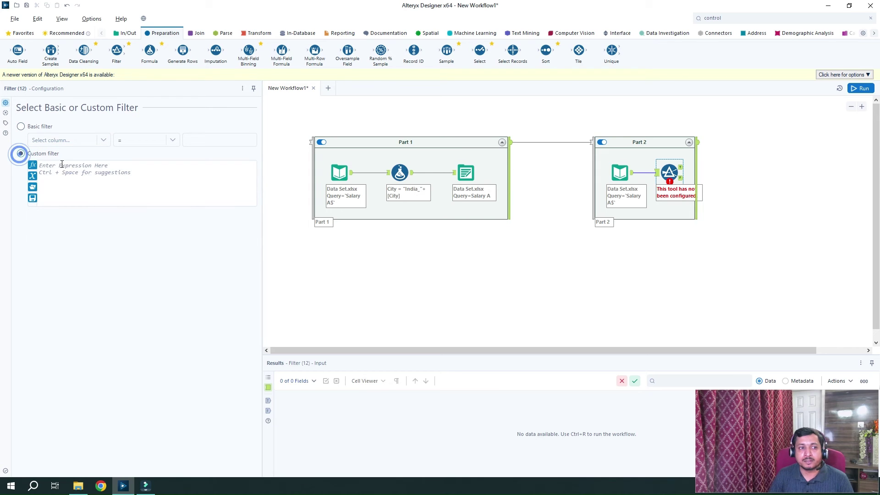
{"action": "left_click", "coordinate": [89, 168]}
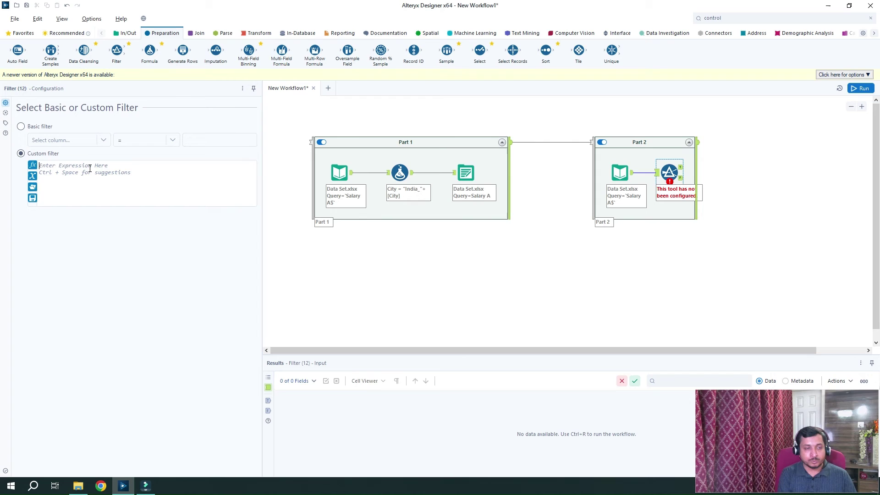
{"action": "type", "text": "lef"}
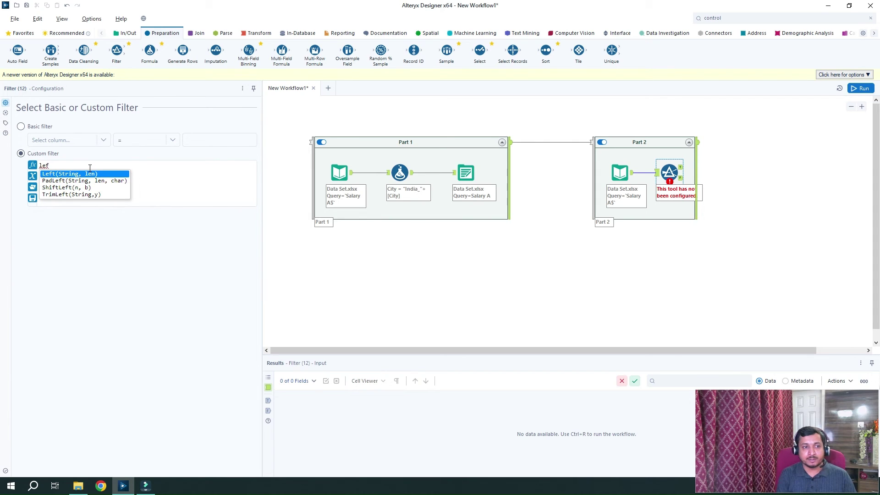
{"action": "key", "text": "Return"}
{"action": "type", "text": "[, len)"}
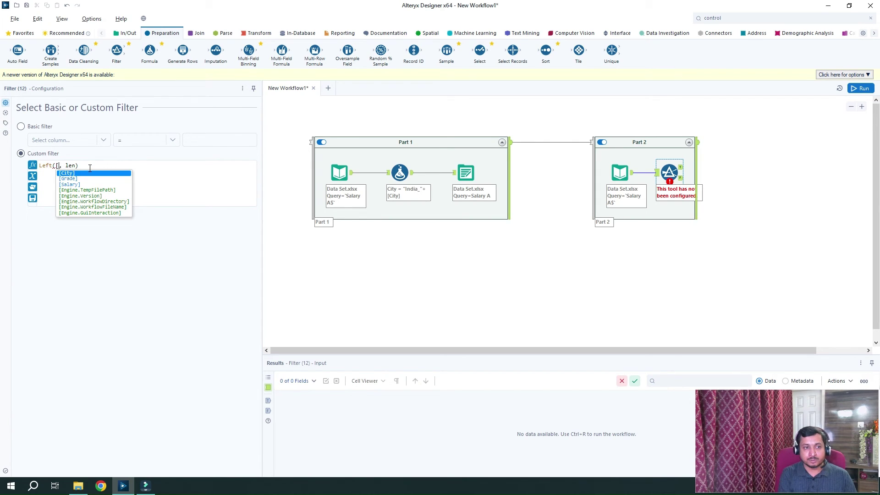
{"action": "key", "text": "Return"}
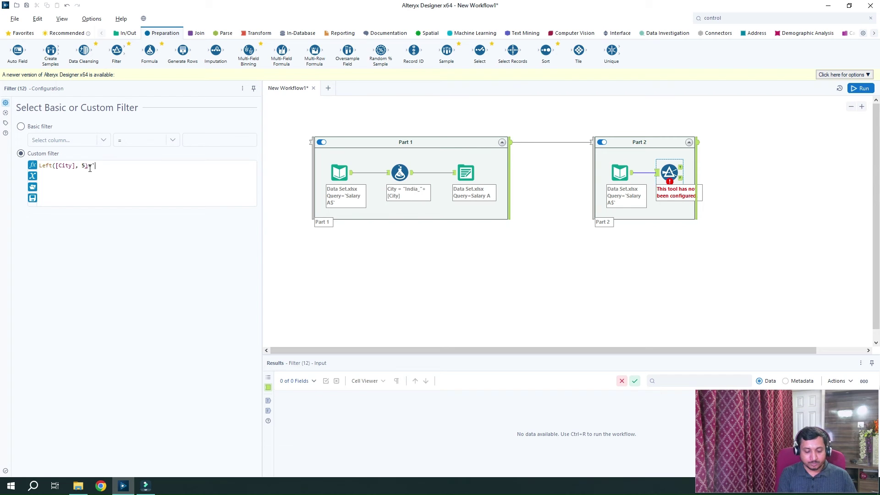
{"action": "type", "text": "India"}
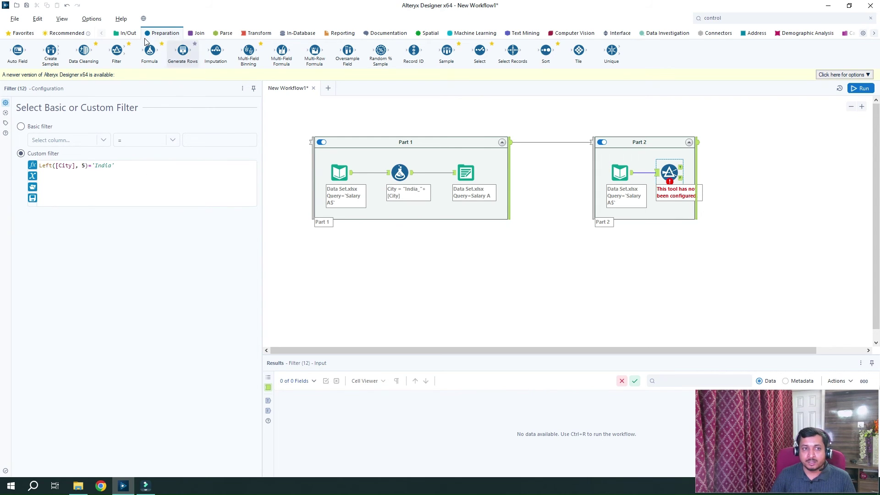
Step: Place a Browse tool in Part 2, fed by the Filter's True output
{"action": "left_click", "coordinate": [126, 33]}
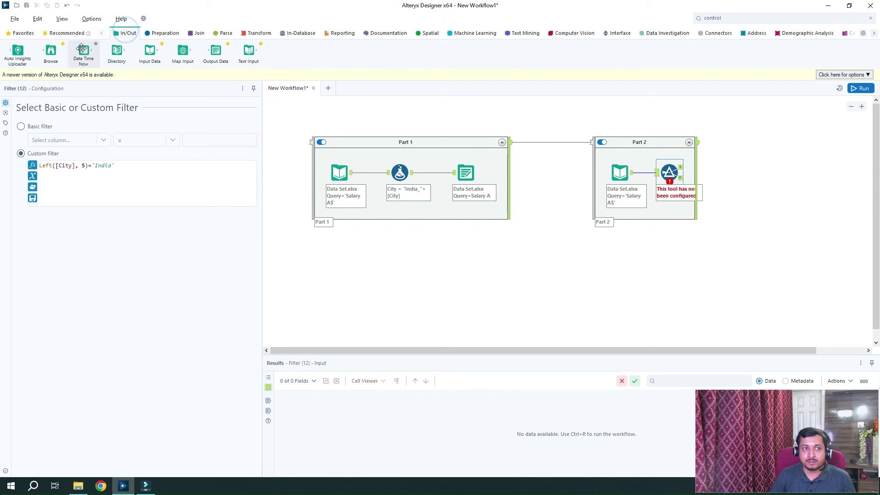
{"action": "left_click_drag", "start_coordinate": [51, 51], "coordinate": [702, 166]}
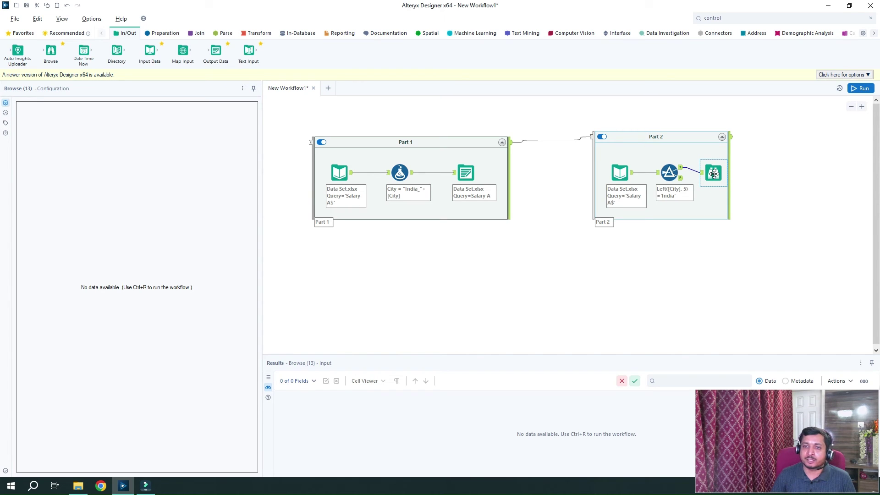
{"action": "left_click_drag", "start_coordinate": [713, 173], "coordinate": [714, 174]}
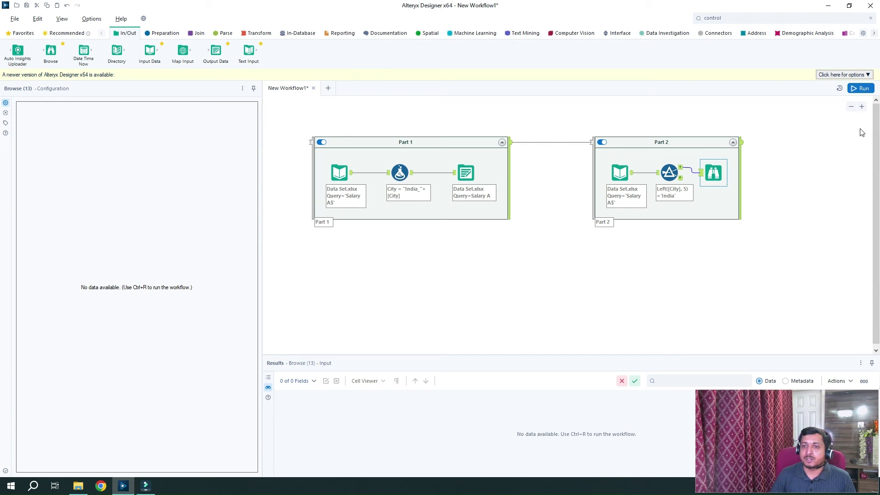
Step: Run the workflow and view Part 2's Browse showing 20 records with India_India_ cities
{"action": "left_click", "coordinate": [863, 89]}
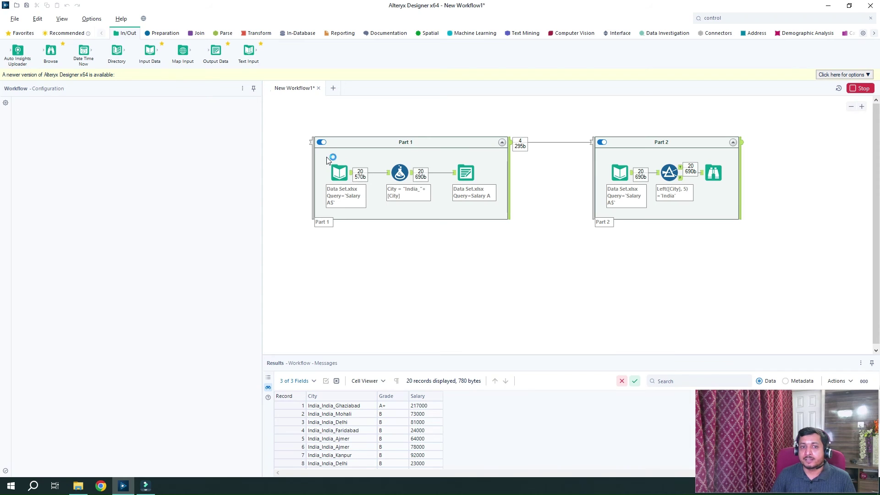
{"action": "left_click", "coordinate": [493, 157]}
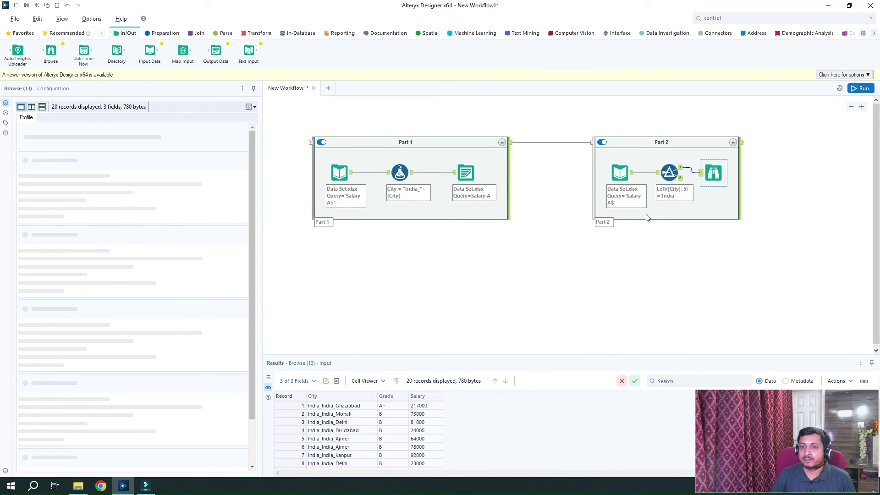
{"action": "left_click_drag", "start_coordinate": [731, 156], "coordinate": [666, 210]}
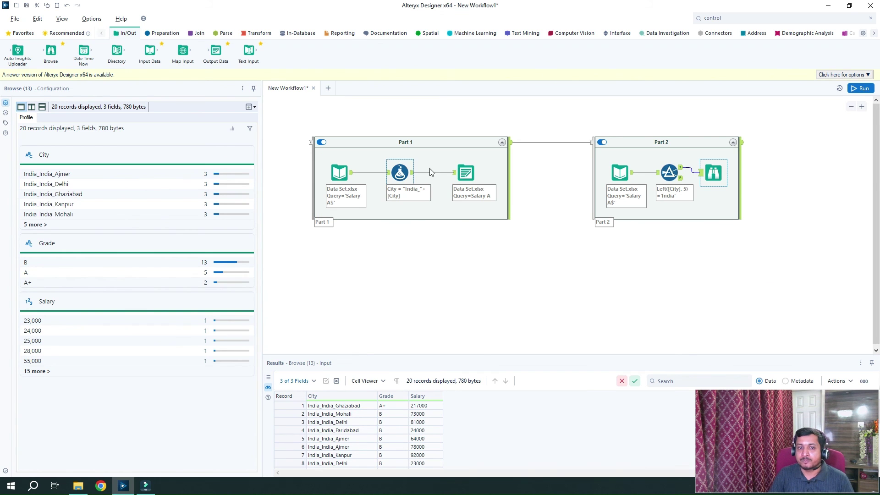
Step: Inspect Part 1's formula output, Part 2's input and Browse results, ending on Part 1's Formula (5)
{"action": "left_click", "coordinate": [453, 173]}
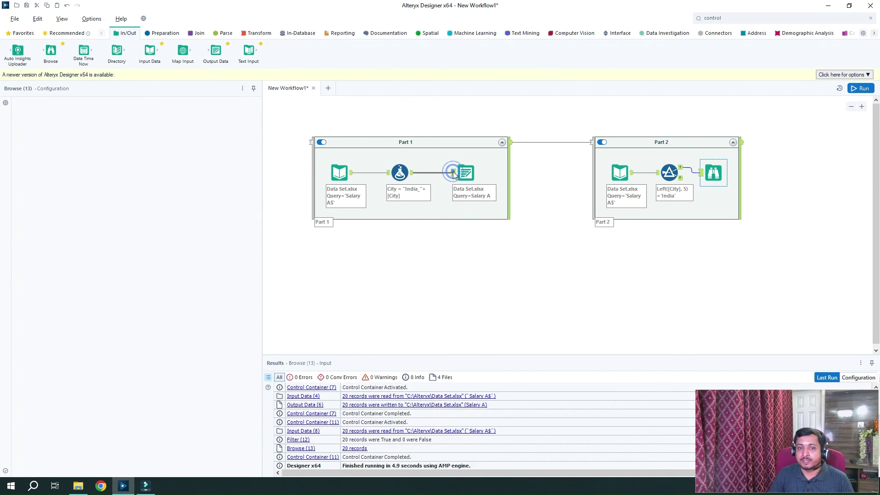
{"action": "left_click", "coordinate": [412, 174]}
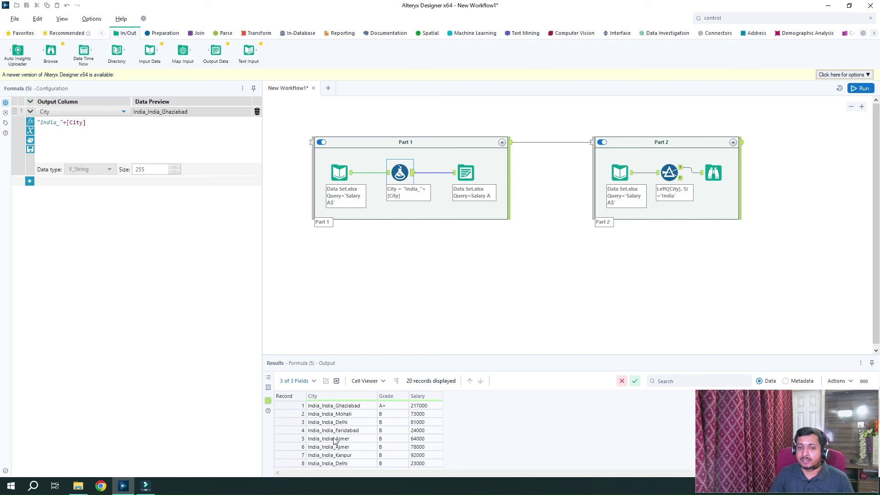
{"action": "left_click", "coordinate": [632, 176]}
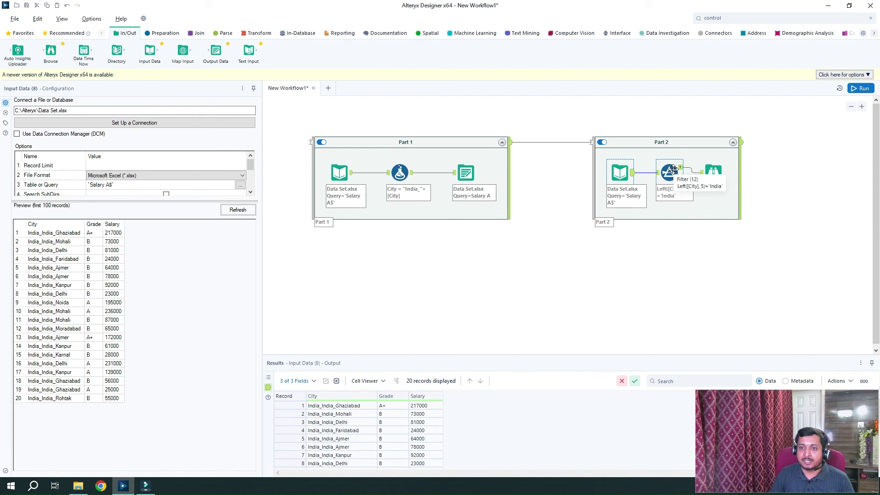
{"action": "left_click", "coordinate": [717, 175]}
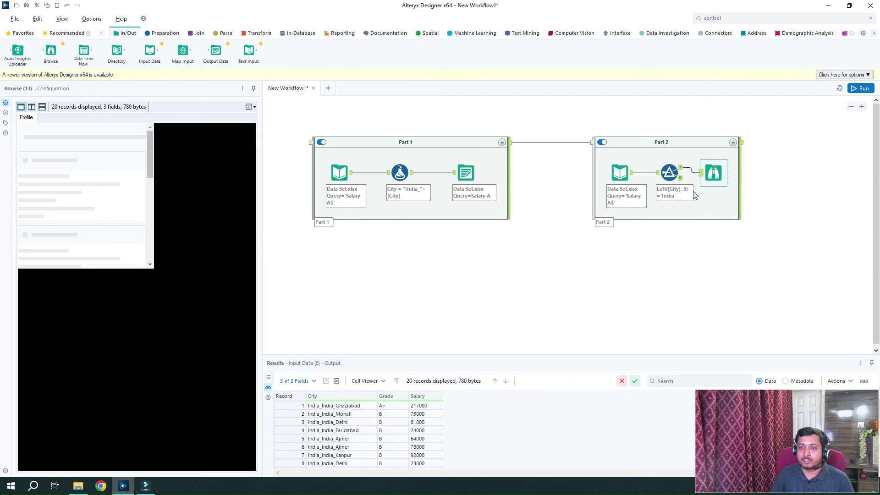
{"action": "scroll", "coordinate": [409, 433], "scroll_direction": "down", "scroll_amount": 2}
{"action": "scroll", "coordinate": [410, 433], "scroll_direction": "up", "scroll_amount": 2}
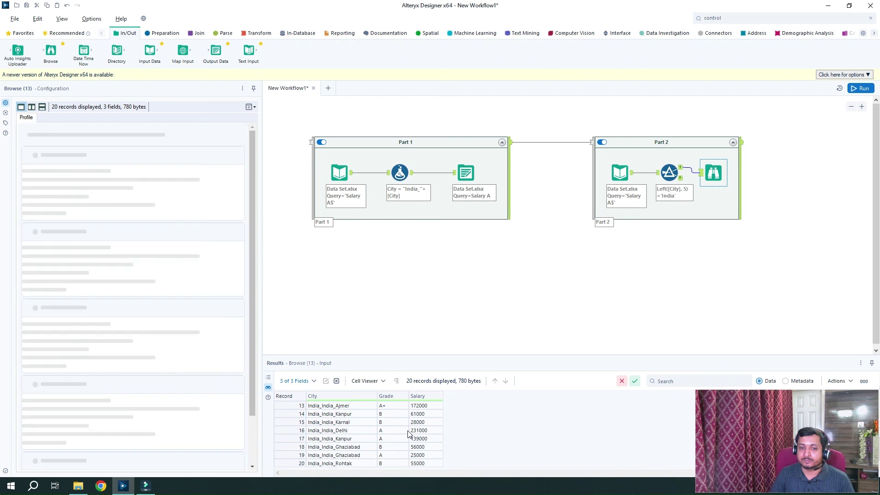
{"action": "left_click", "coordinate": [631, 175]}
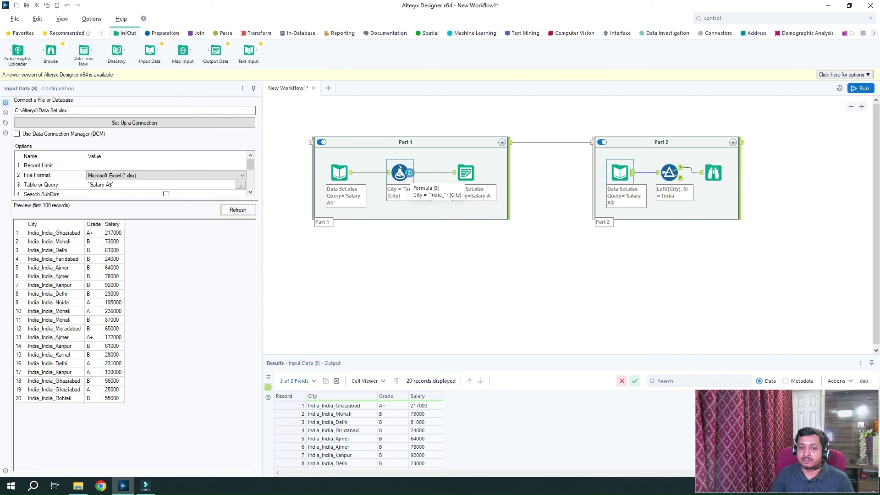
{"action": "left_click", "coordinate": [411, 177]}
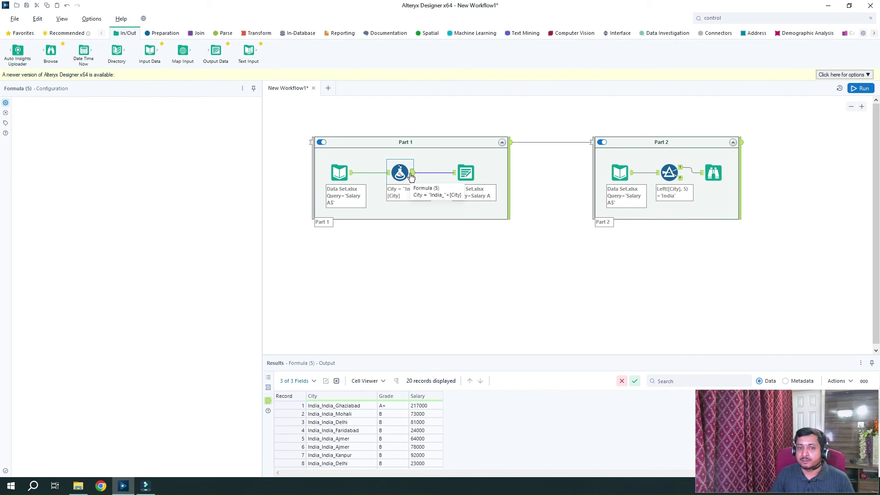